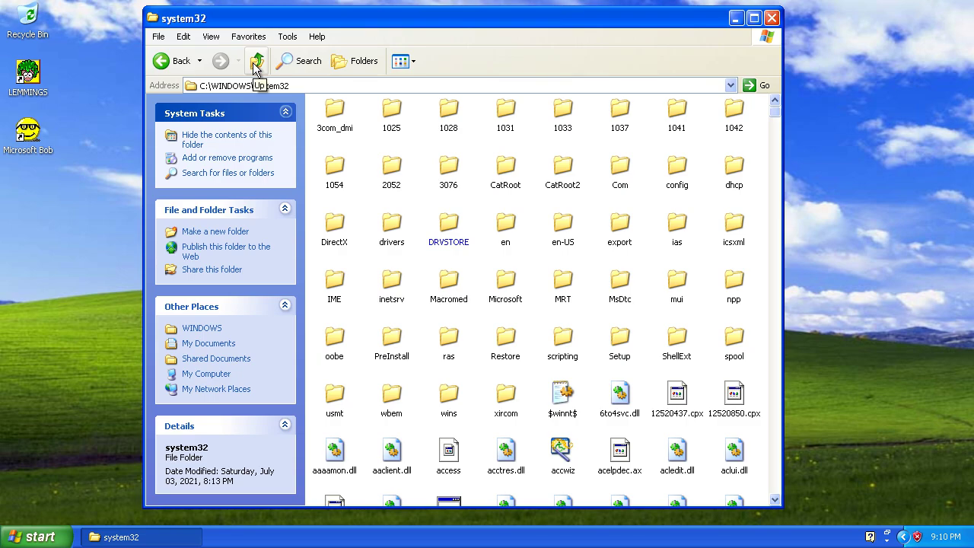
- Download the English Classic Shell 4.3.1 installer, ClassicShellSetup_4_3_1.exe
left_click(256, 65)
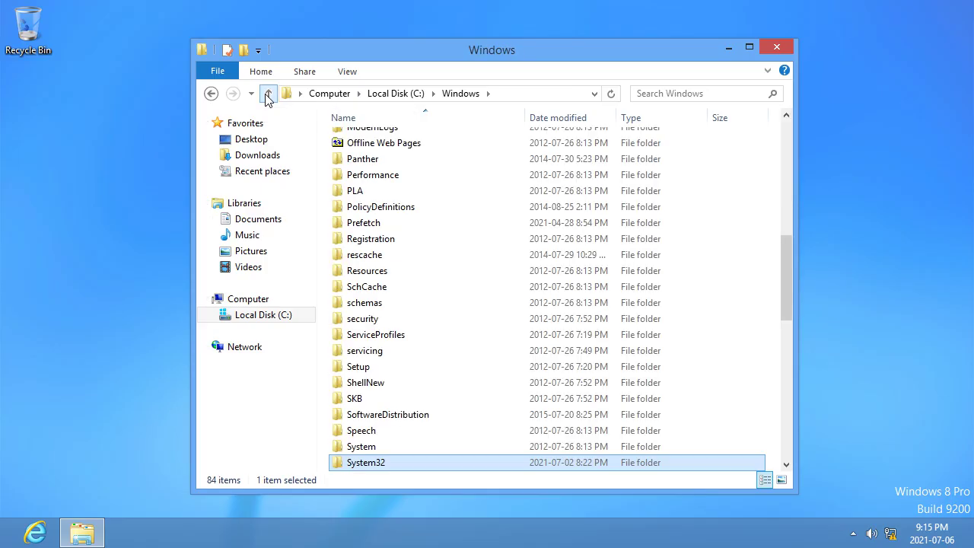
left_click(267, 93)
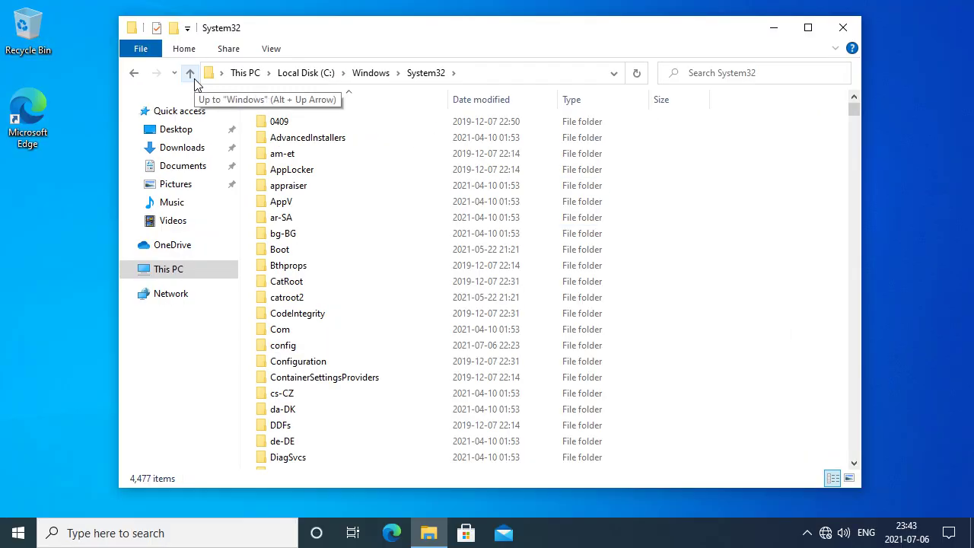
left_click(190, 73)
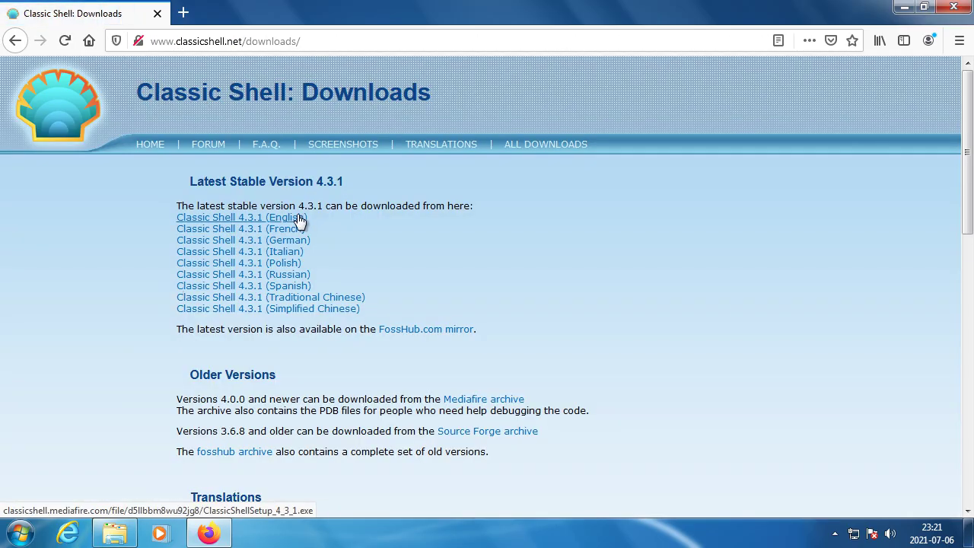
left_click(300, 220)
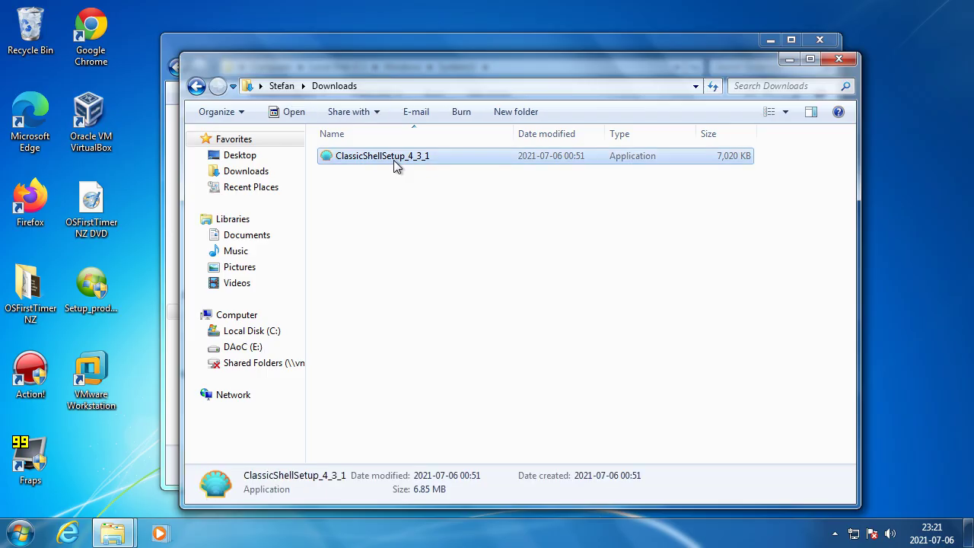
- Run the installer from Downloads, accept the licence, and reach the Custom Setup feature page
double_click(394, 162)
left_click(568, 279)
left_click(443, 350)
left_click(565, 385)
left_click(427, 273)
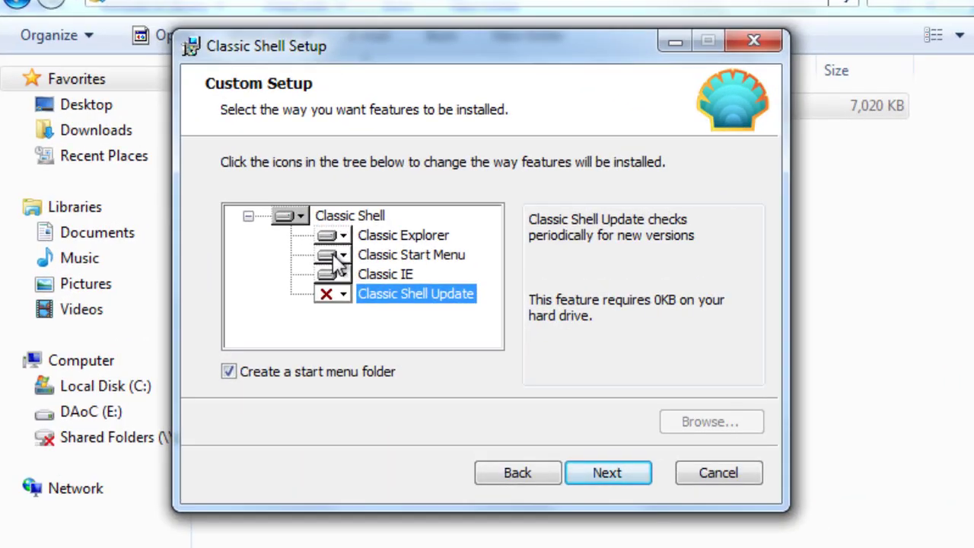
- Set Classic Start Menu, Classic IE and Classic Shell Update to 'Entire feature will be unavailable'
left_click(335, 258)
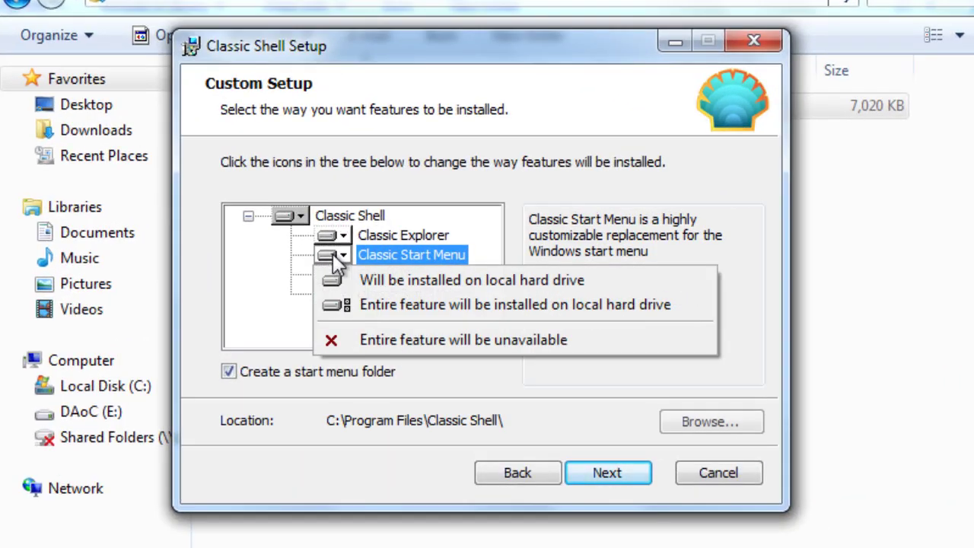
left_click(363, 339)
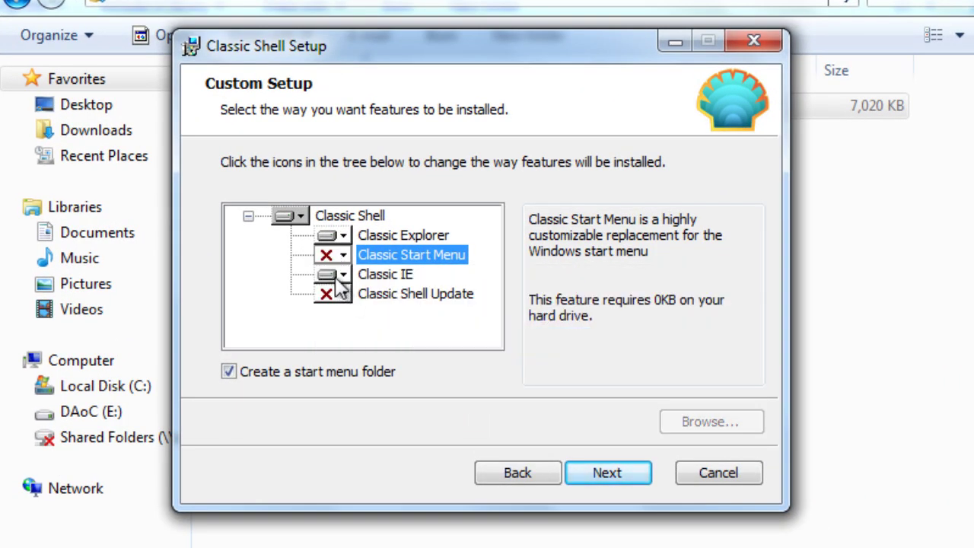
left_click(336, 274)
left_click(373, 358)
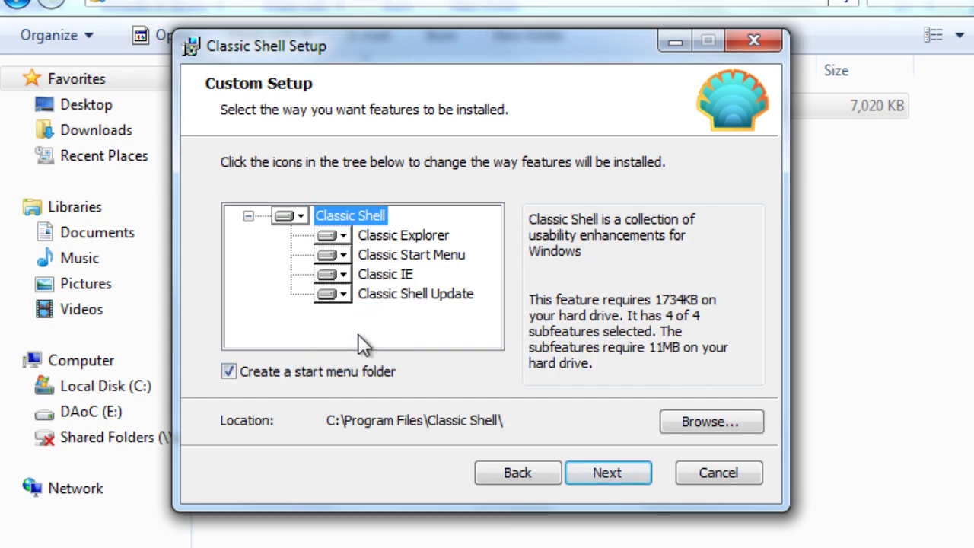
left_click(340, 295)
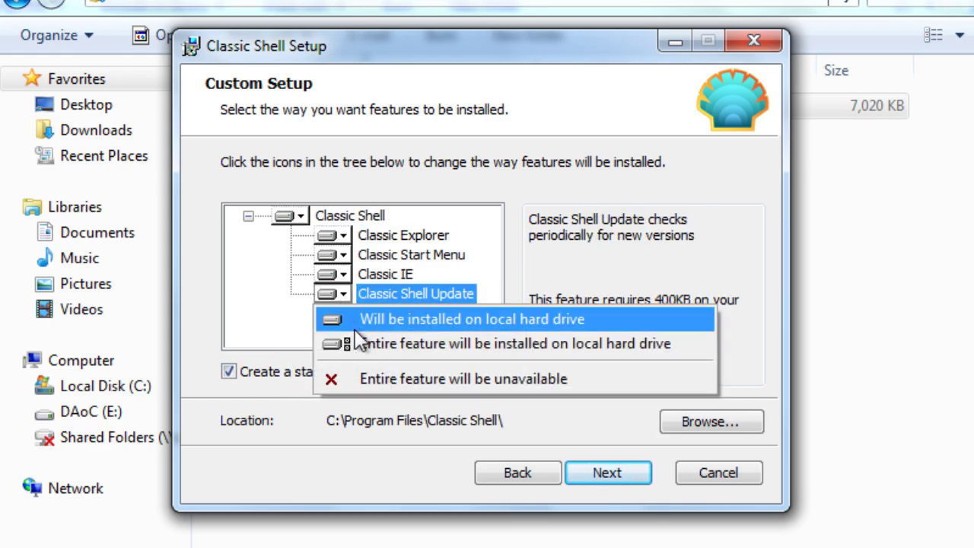
left_click(370, 376)
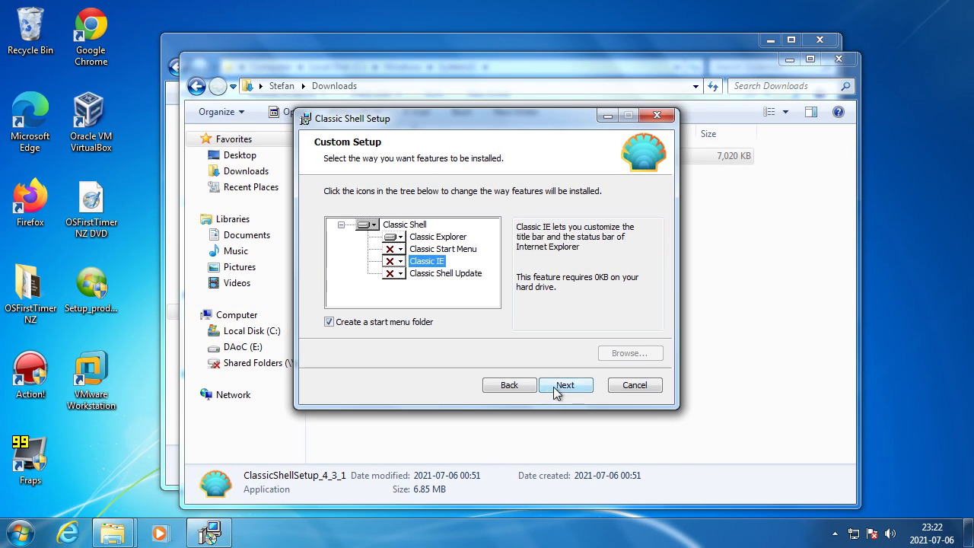
- Install Classic Shell with administrator approval and return Explorer to the System32 folder
left_click(562, 401)
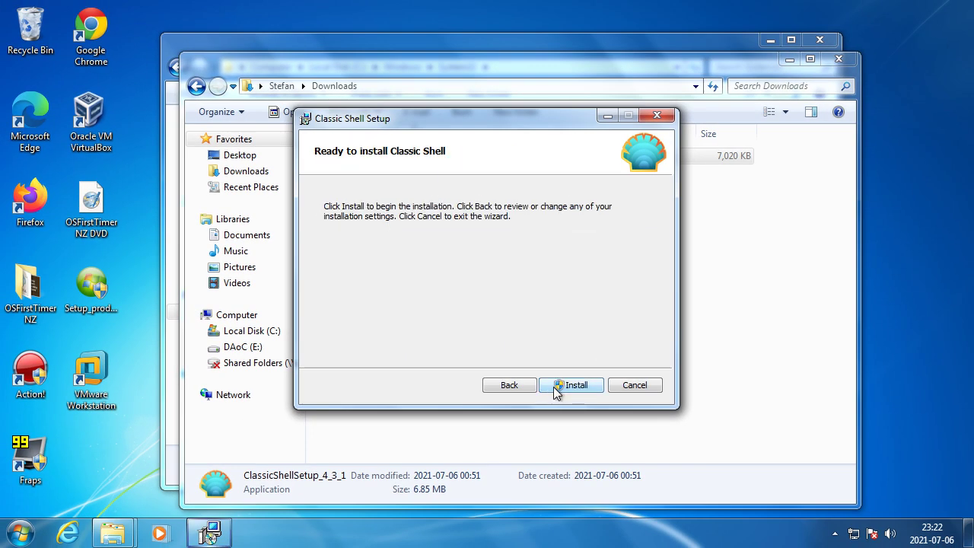
left_click(562, 400)
left_click(548, 280)
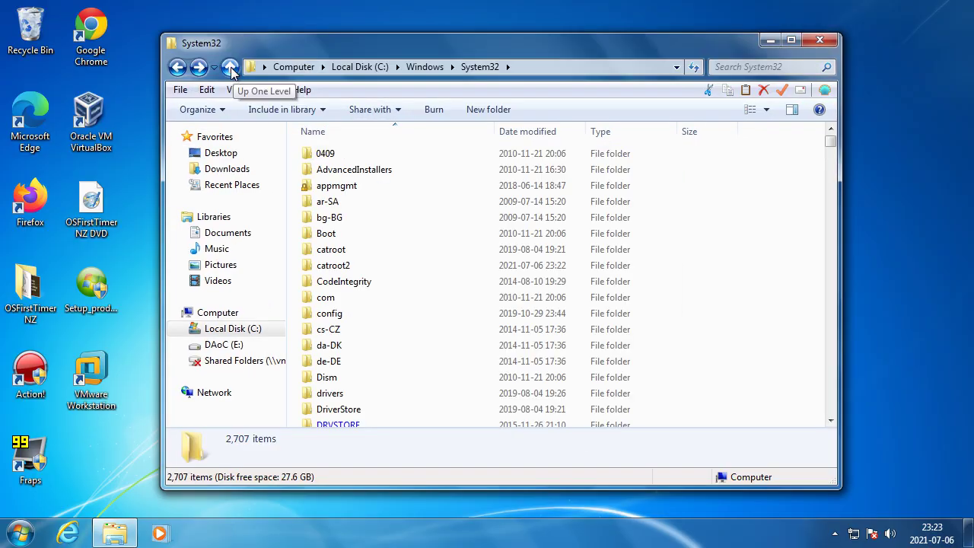
left_click(230, 69)
left_click(178, 67)
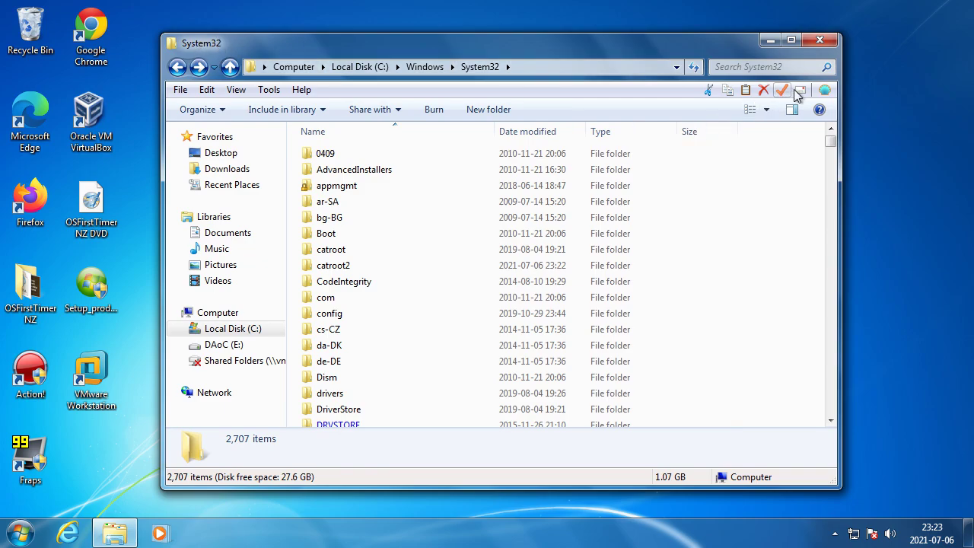
- Turn on Disable breadcrumbs in Classic Explorer Settings, then show the Status Bar options
left_click(828, 94)
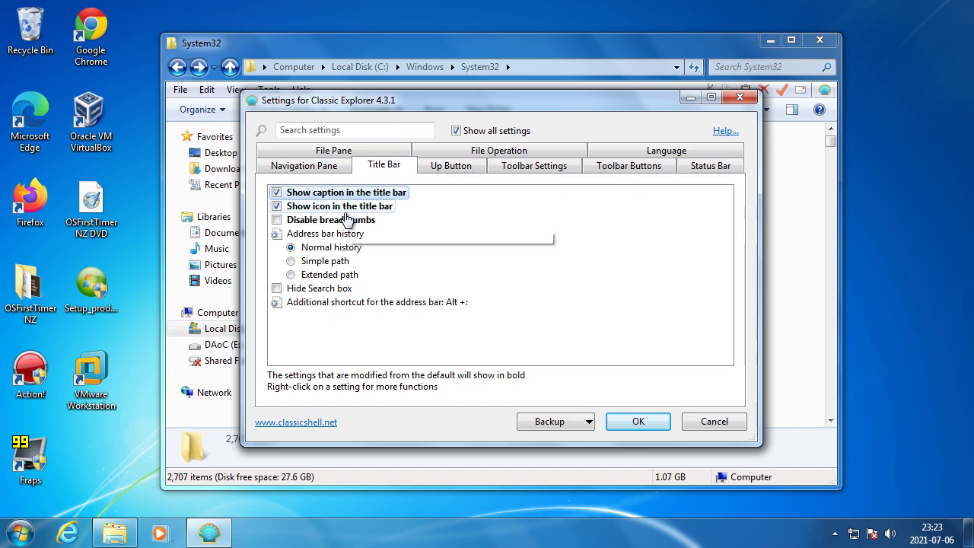
left_click(342, 221)
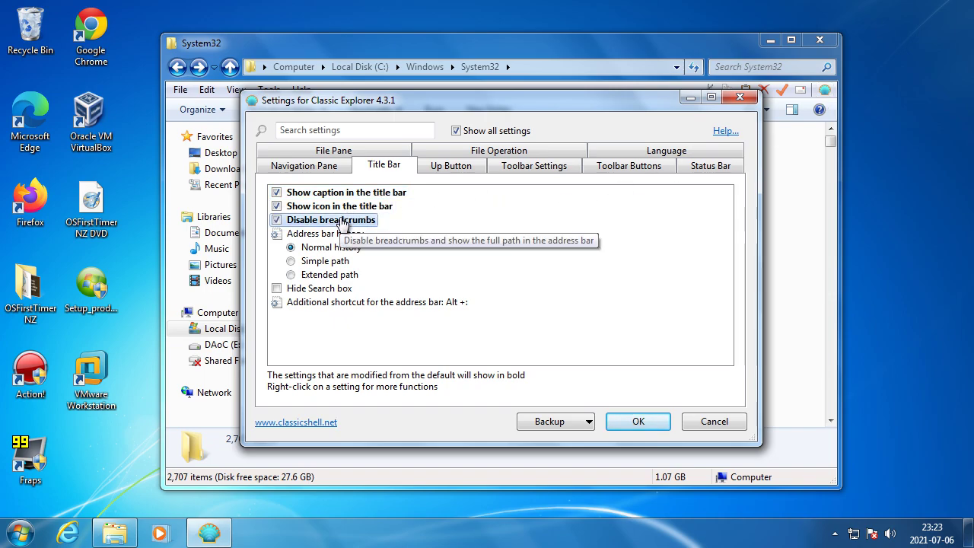
key("Return")
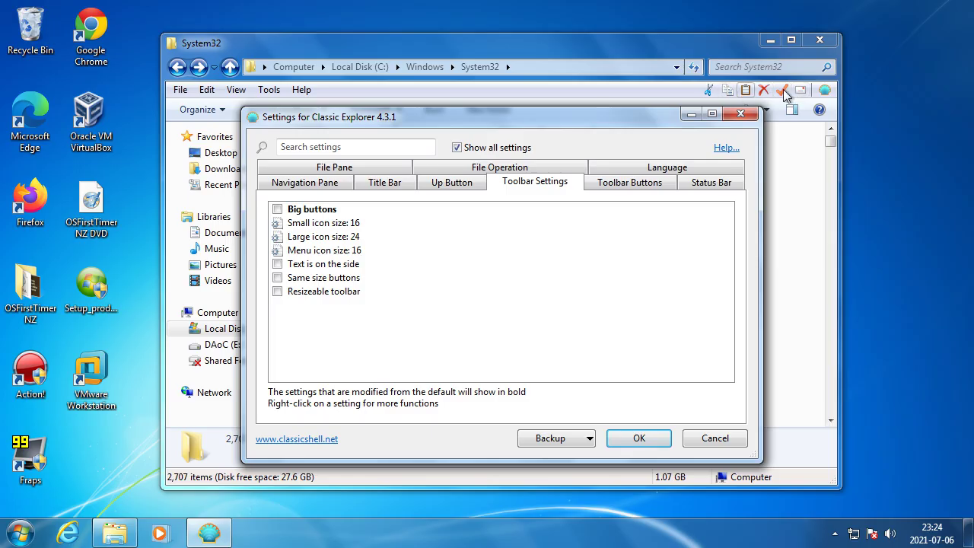
key("ctrl+Tab")
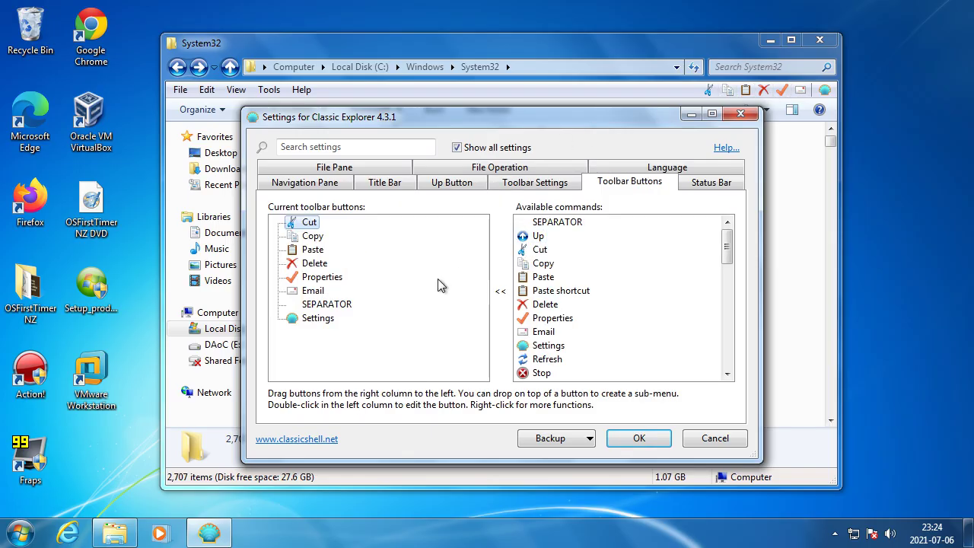
left_click(703, 184)
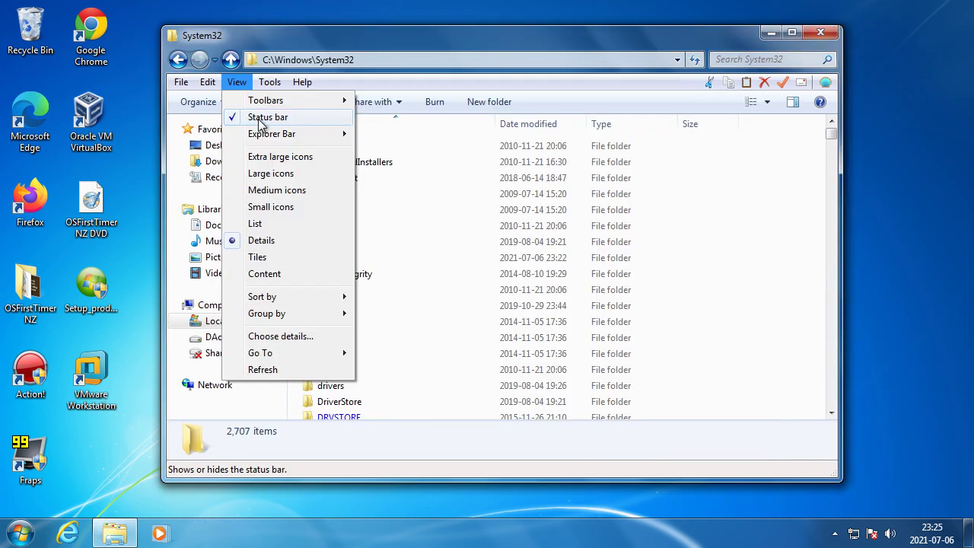
- Hide the System32 window's status bar and turn off the Classic Explorer Bar toolbar
left_click(259, 120)
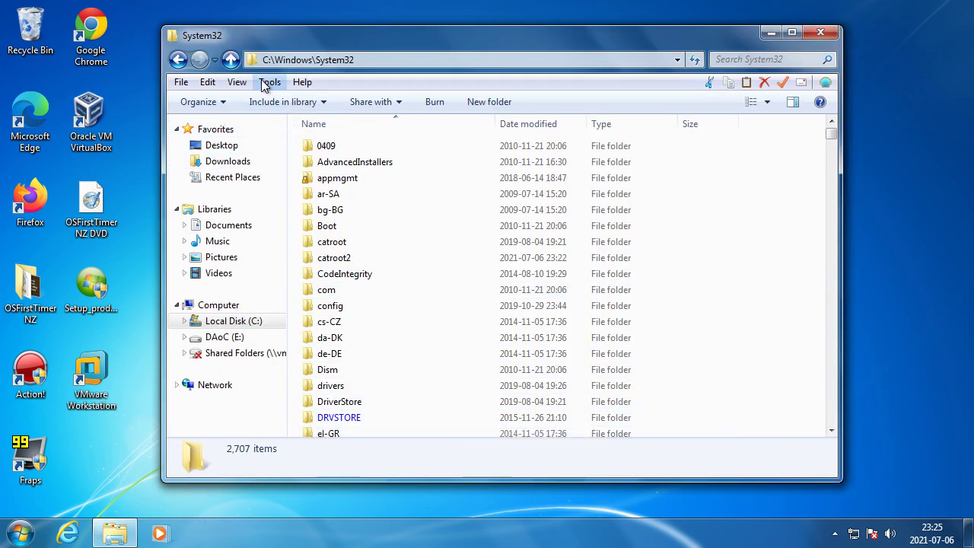
left_click(237, 83)
mouse_move(259, 105)
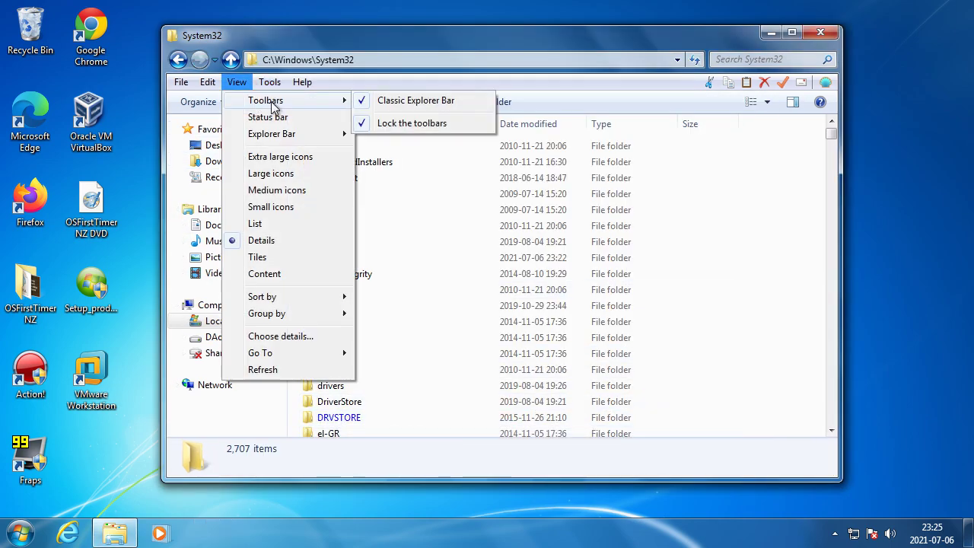
left_click(396, 101)
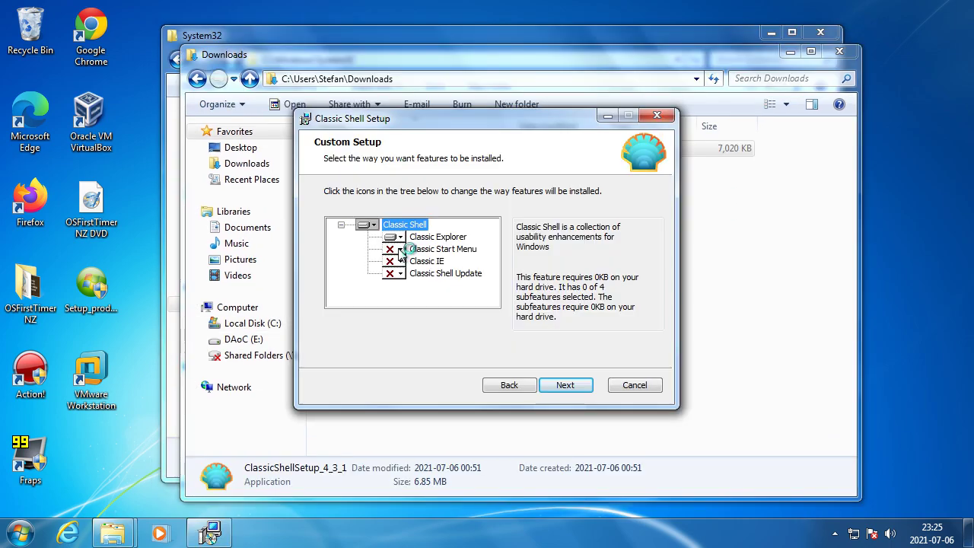
left_click(399, 249)
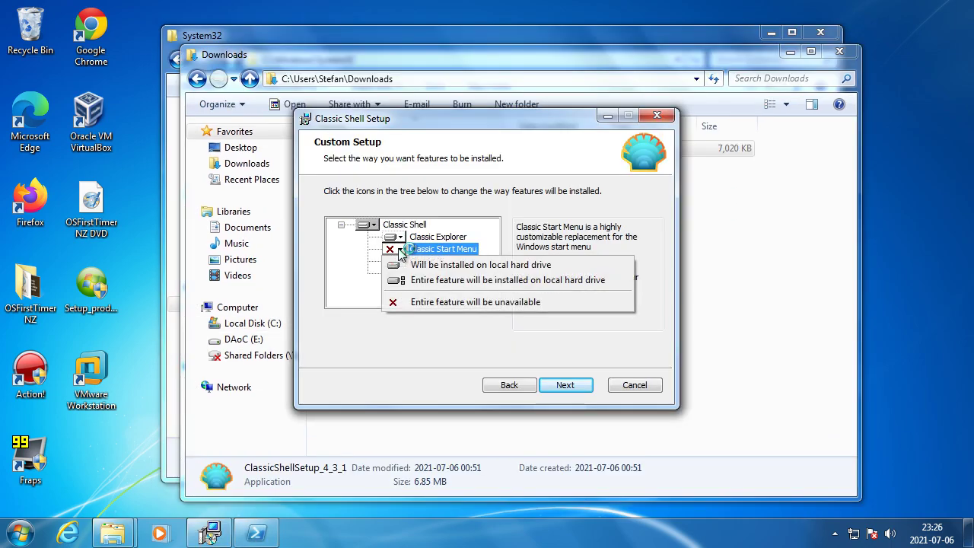
- Include Classic Start Menu in the installation and preview the Classic two-column Start menu
left_click(410, 265)
left_click(19, 533)
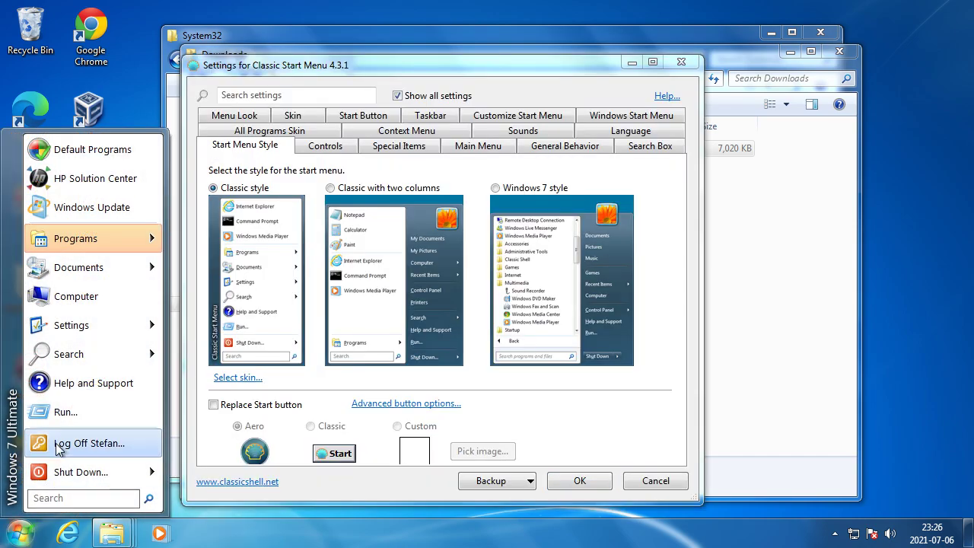
mouse_move(80, 239)
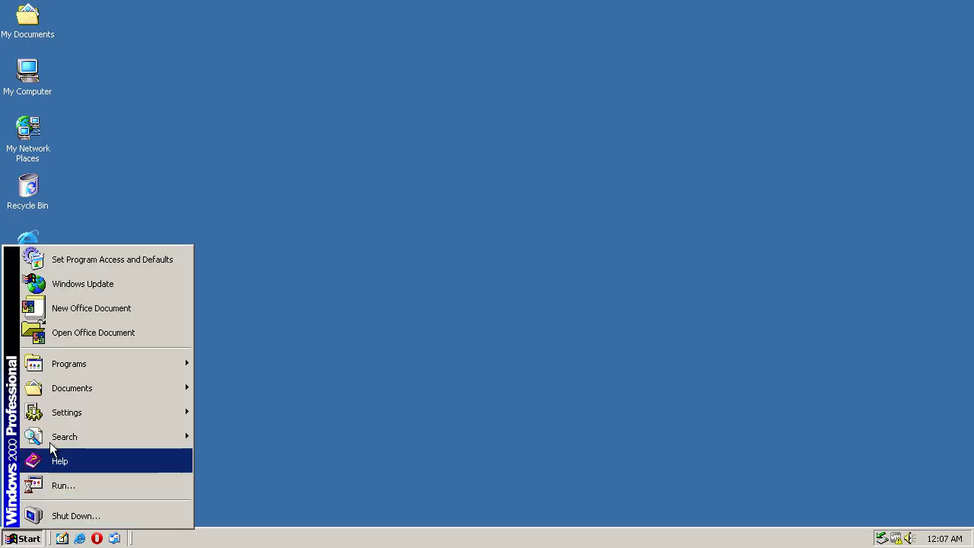
mouse_move(84, 370)
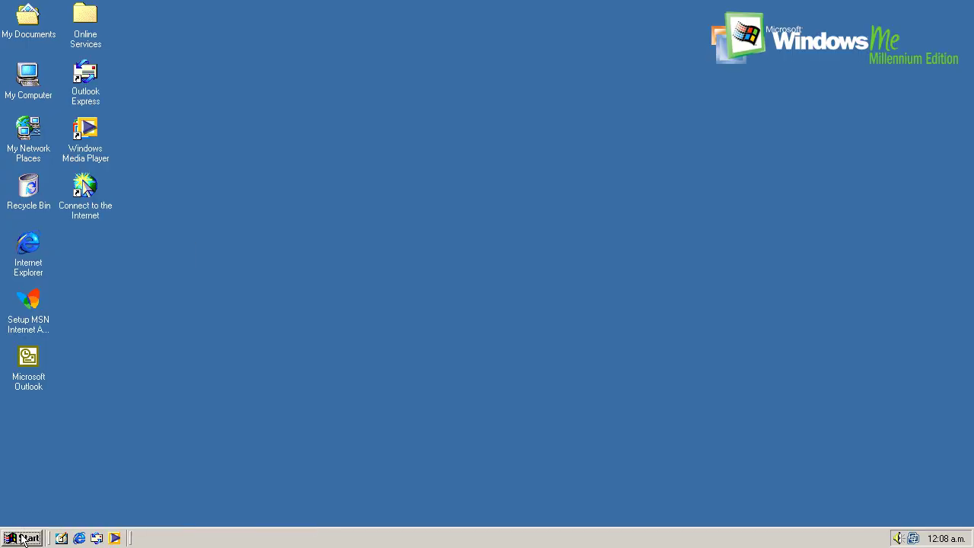
left_click(16, 539)
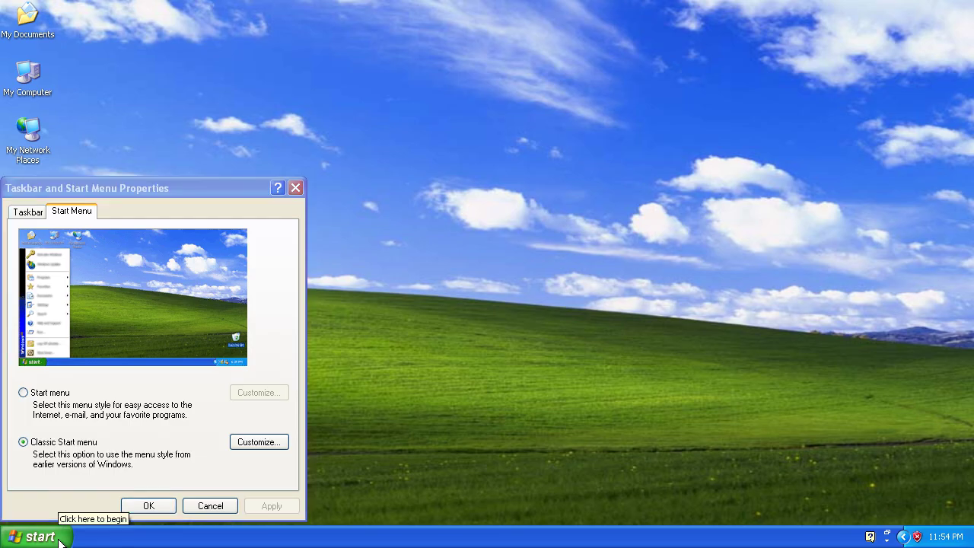
left_click(61, 539)
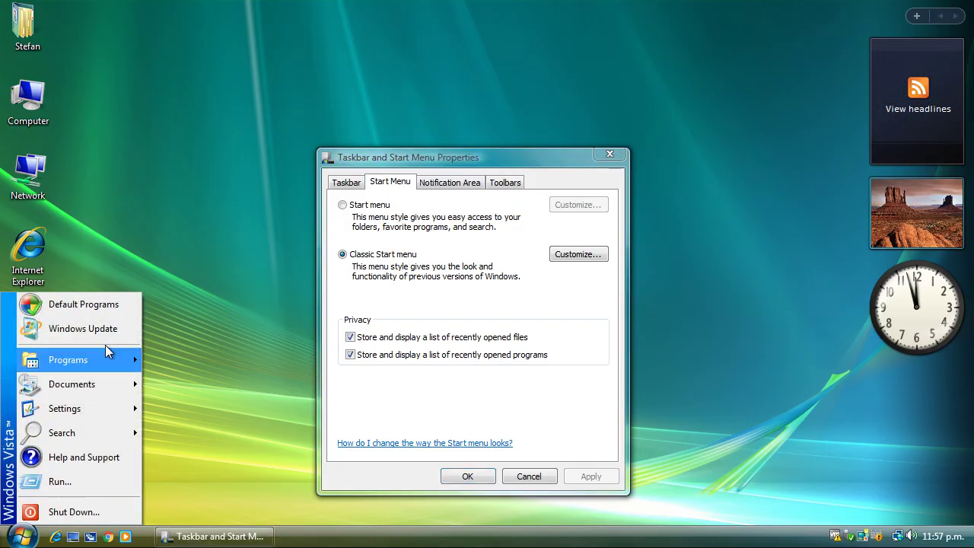
mouse_move(103, 368)
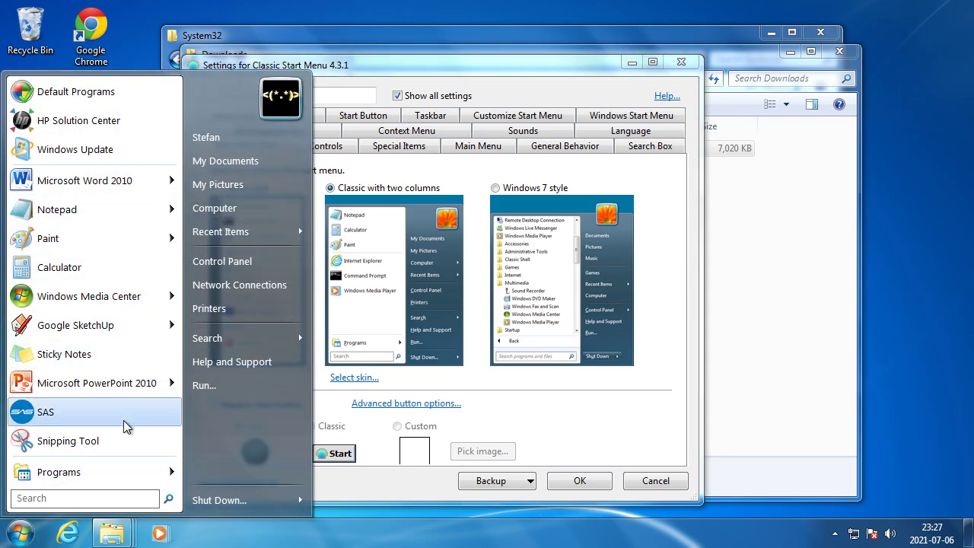
mouse_move(111, 461)
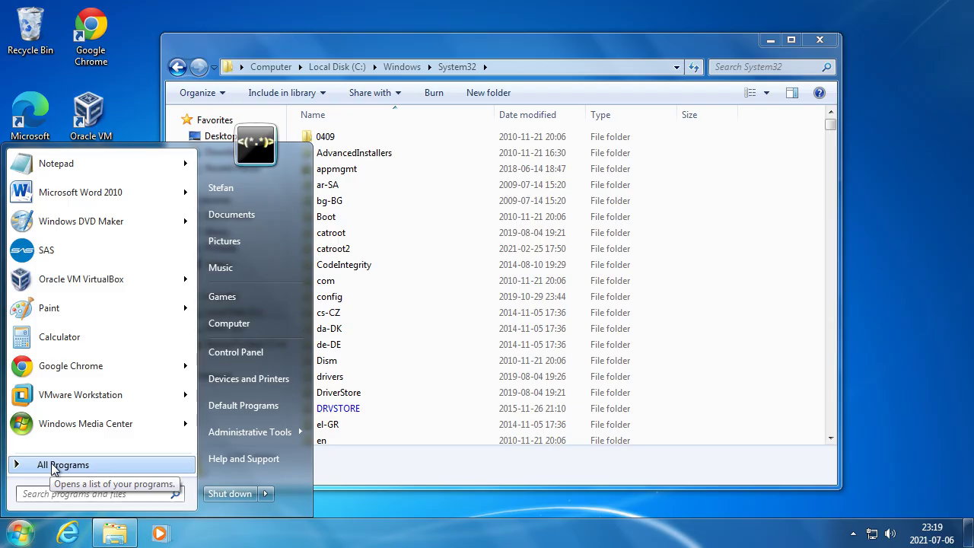
- Browse All Programs, then replace the Start button using the Classic button look
left_click(55, 466)
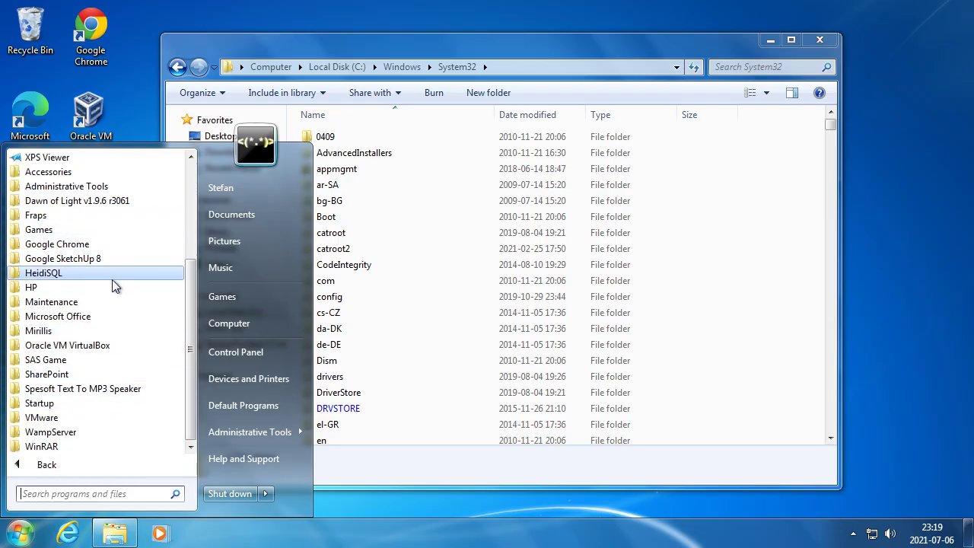
scroll(145, 283, "up", 4)
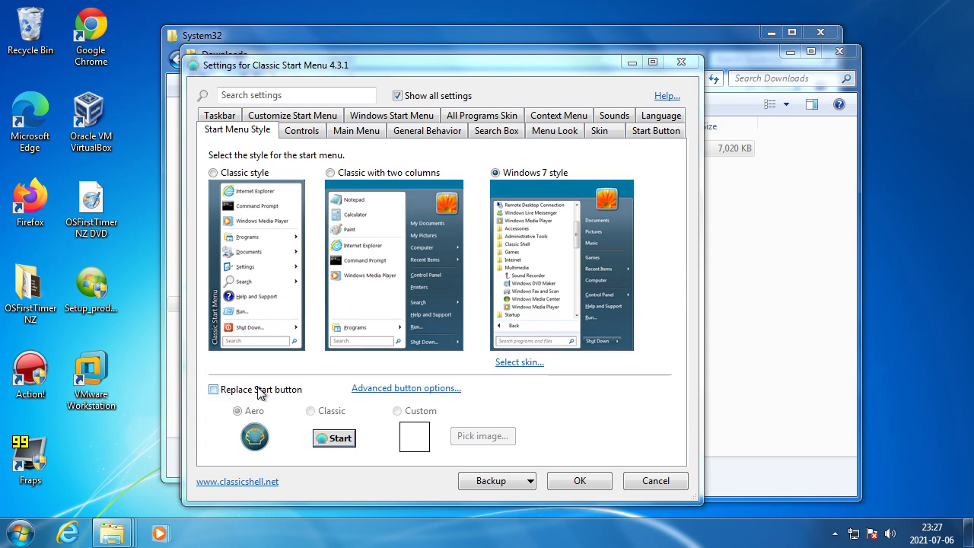
left_click(261, 390)
left_click(311, 411)
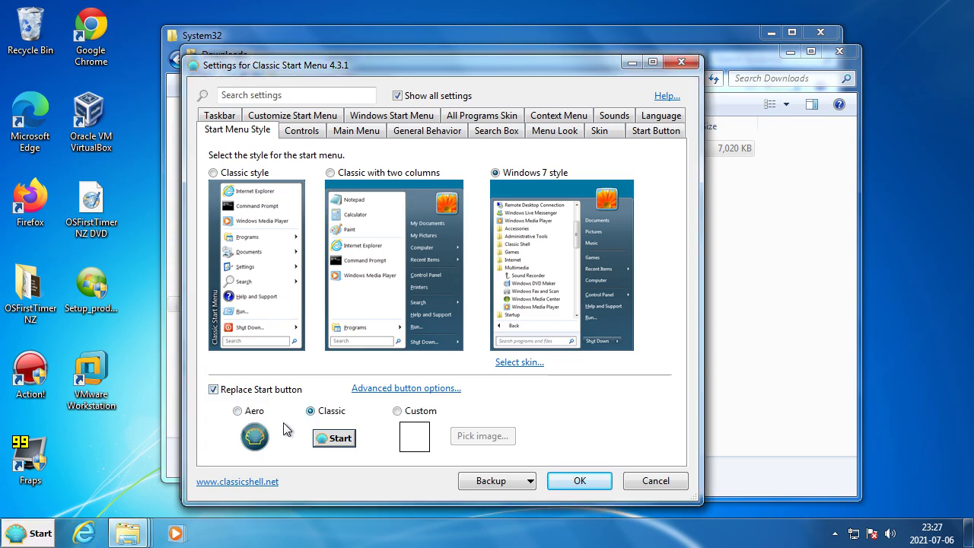
left_click(39, 536)
left_click(394, 273)
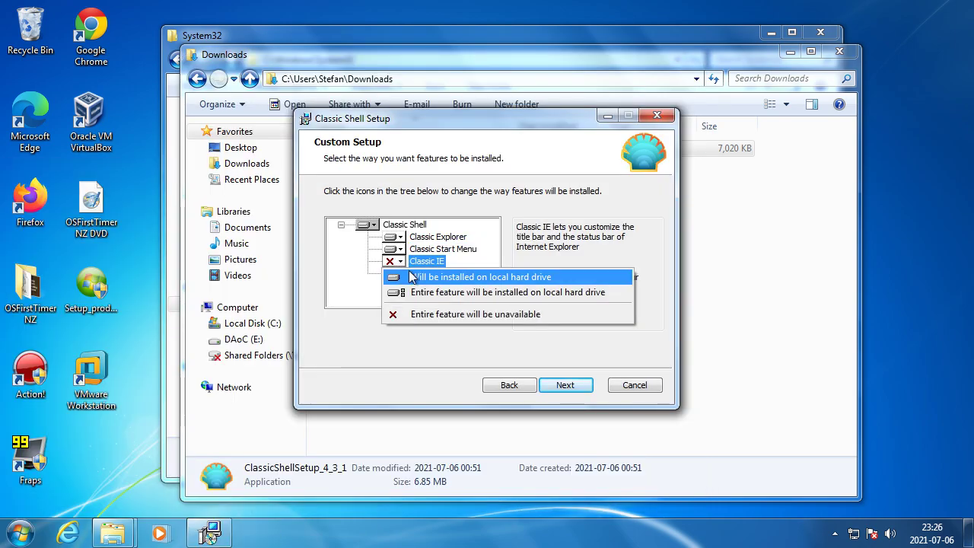
left_click(407, 279)
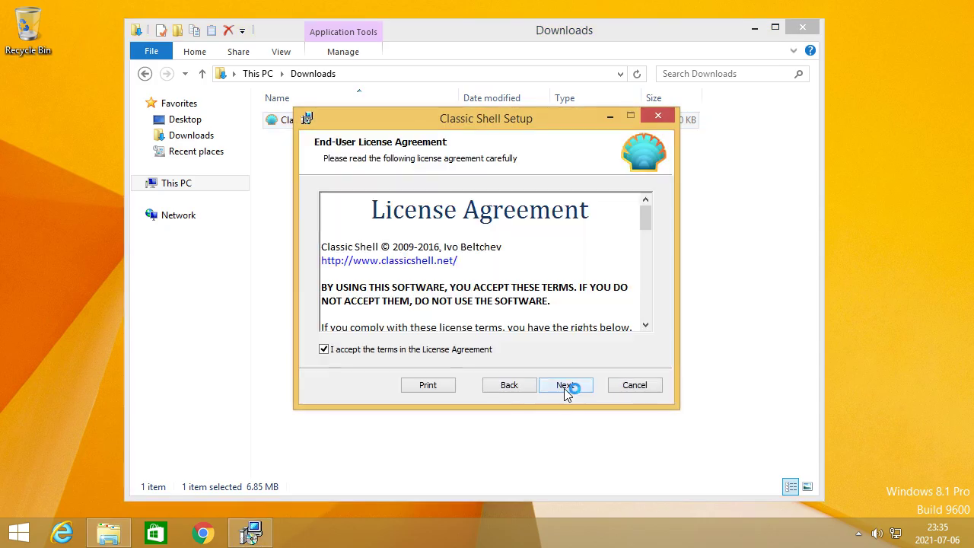
- Launch ClassicShellSetup_4_3_1 from the Windows 8.1 Downloads folder
left_click(566, 385)
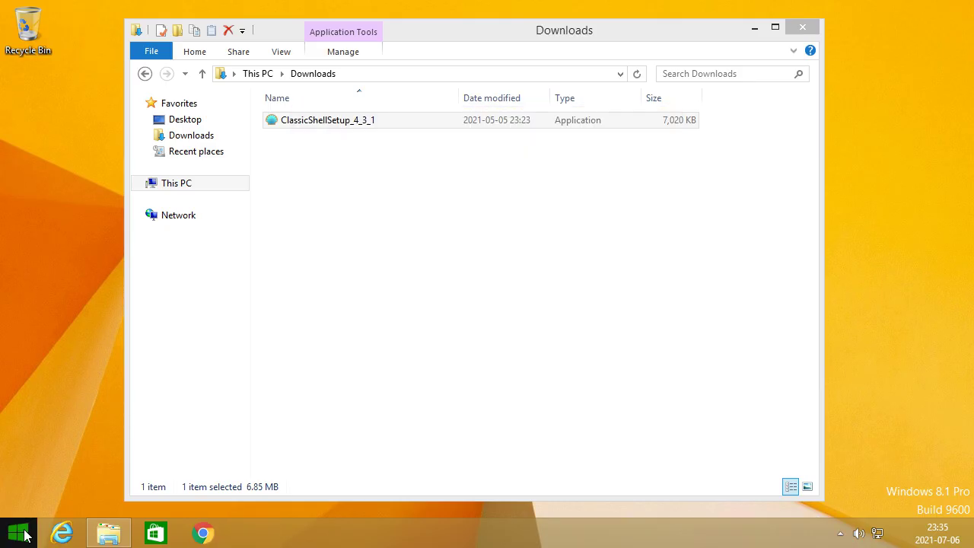
- Finish installing and choose the single-column Classic Start menu style, previewing it
left_click(19, 533)
left_click(106, 467)
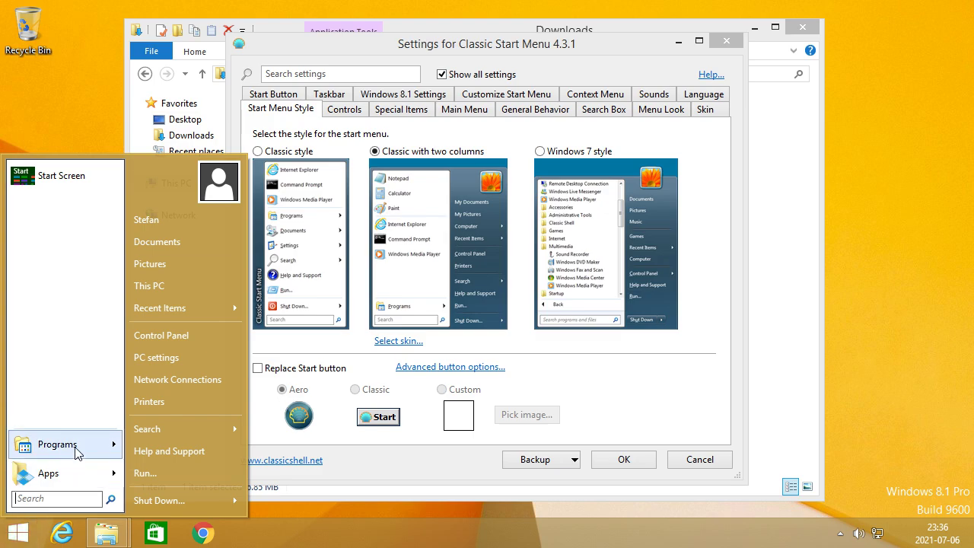
mouse_move(76, 453)
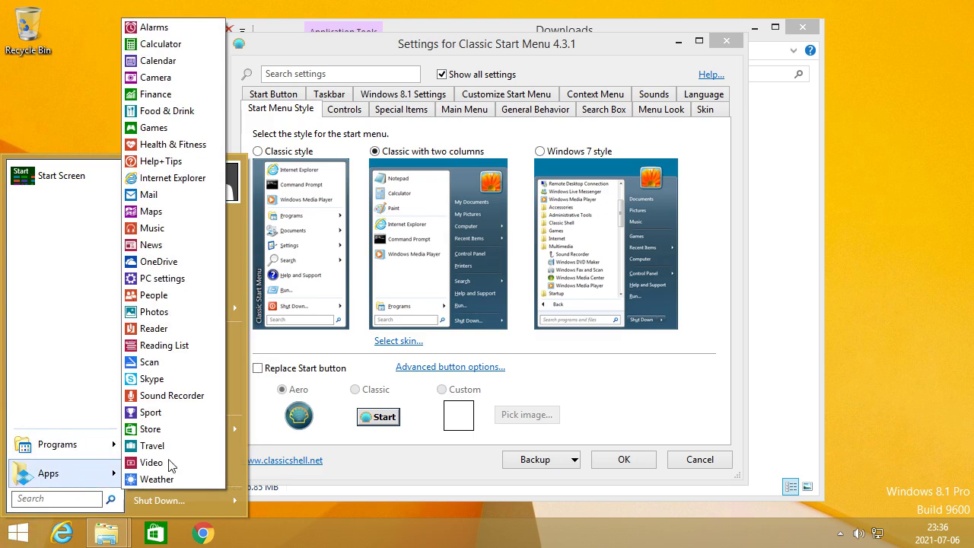
left_click(257, 150)
key("super")
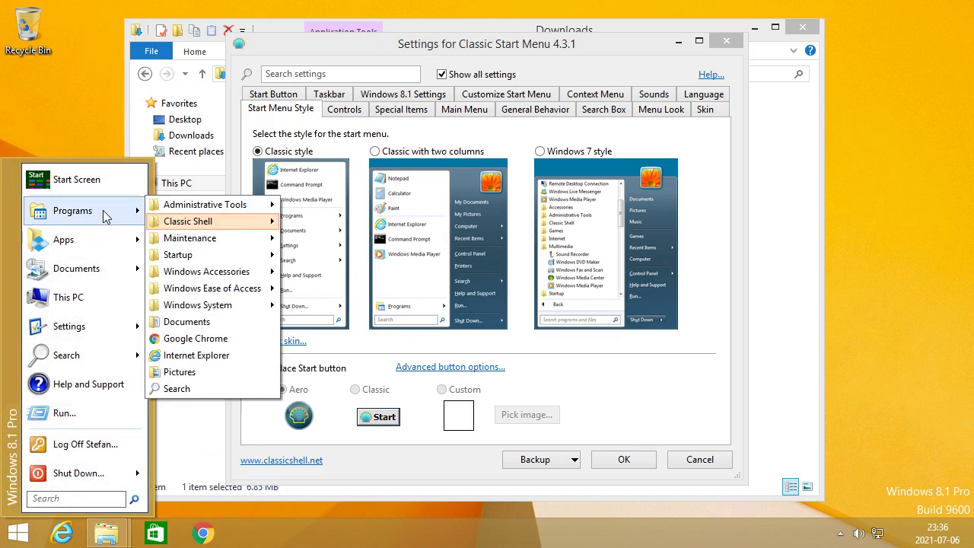
- Turn on Customize taskbar with the Opaque taskbar look
left_click(329, 94)
left_click(261, 136)
left_click(291, 163)
left_click_drag(330, 59, 326, 32)
- Make the taskbar transparent and set the Windows Vista navigation pane style
left_click(337, 184)
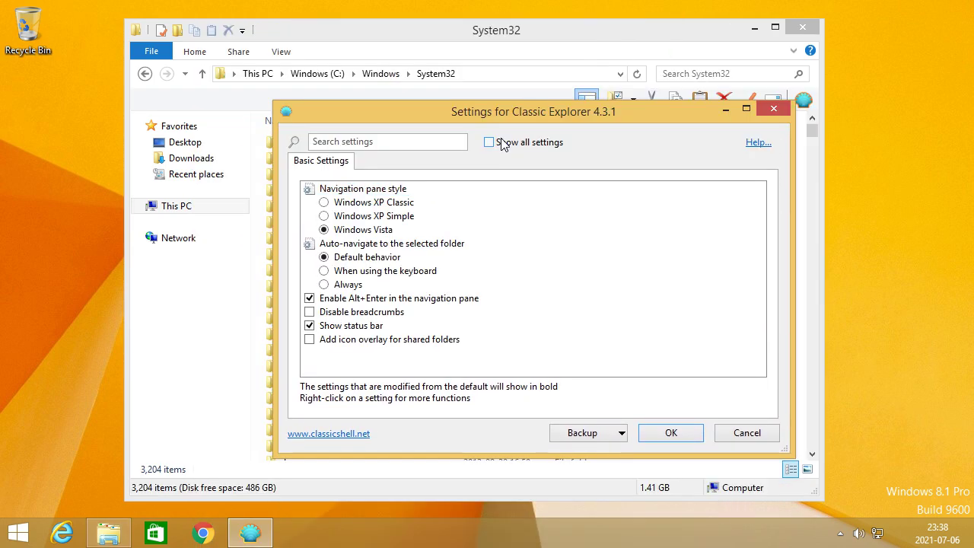
left_click(491, 142)
left_click(387, 232)
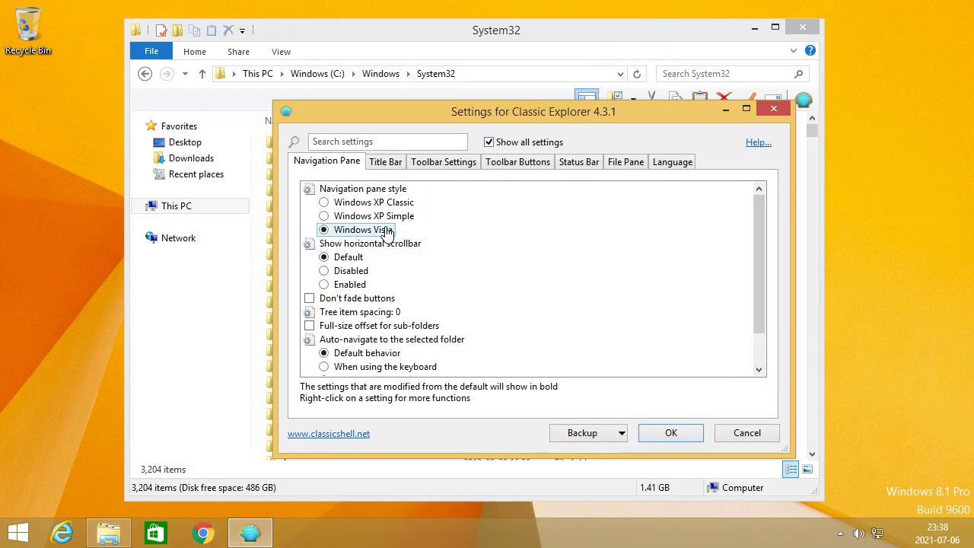
left_click(397, 165)
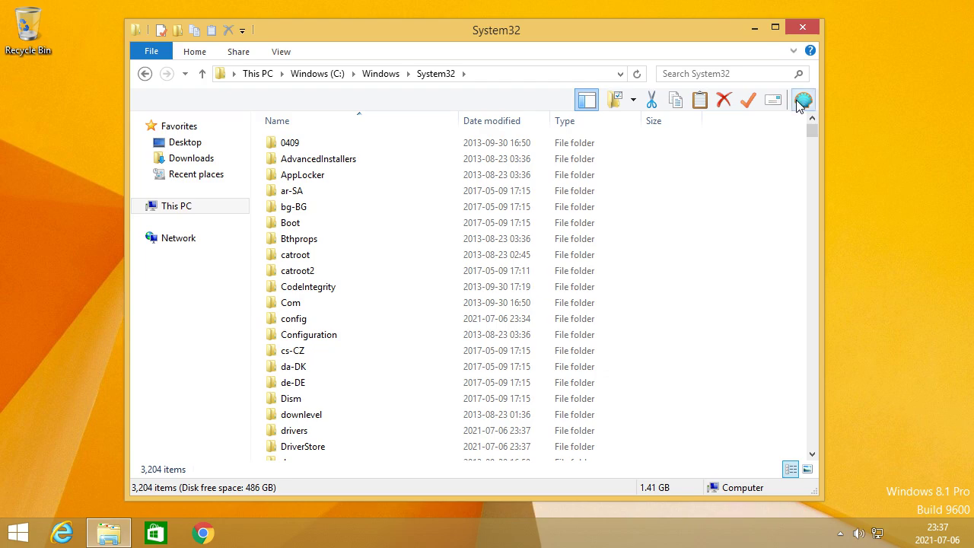
- Enable Disable breadcrumbs under Title Bar in Classic Explorer settings and confirm with OK
left_click(803, 100)
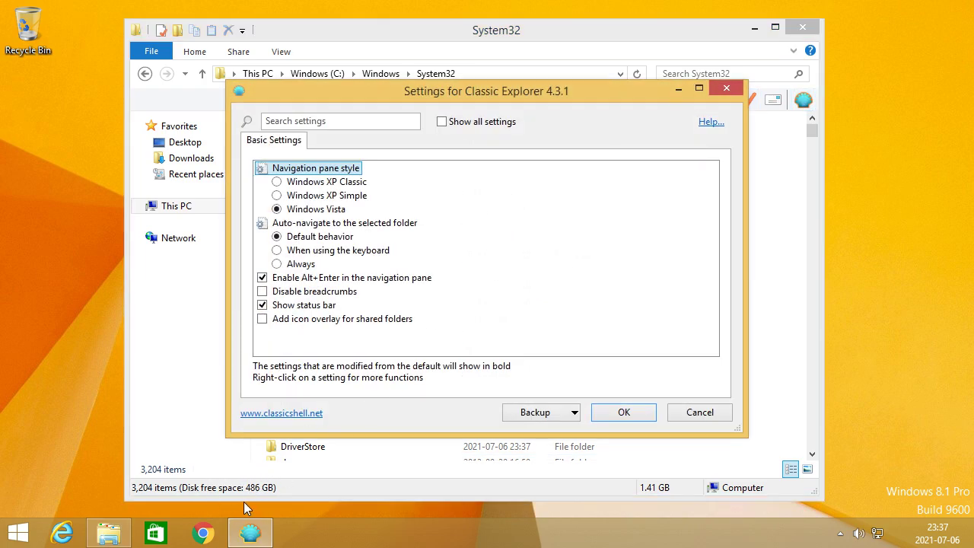
left_click(441, 121)
left_click(394, 162)
left_click(309, 190)
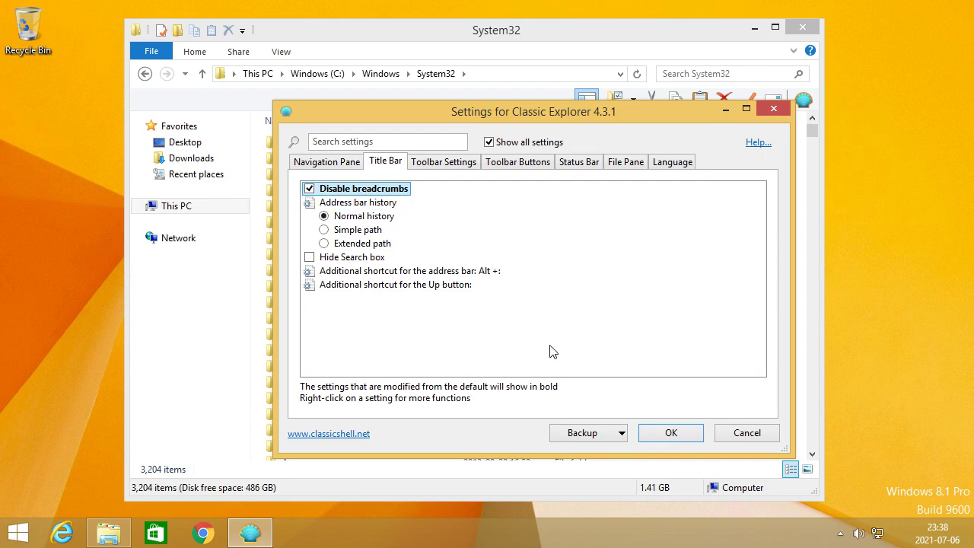
left_click(623, 412)
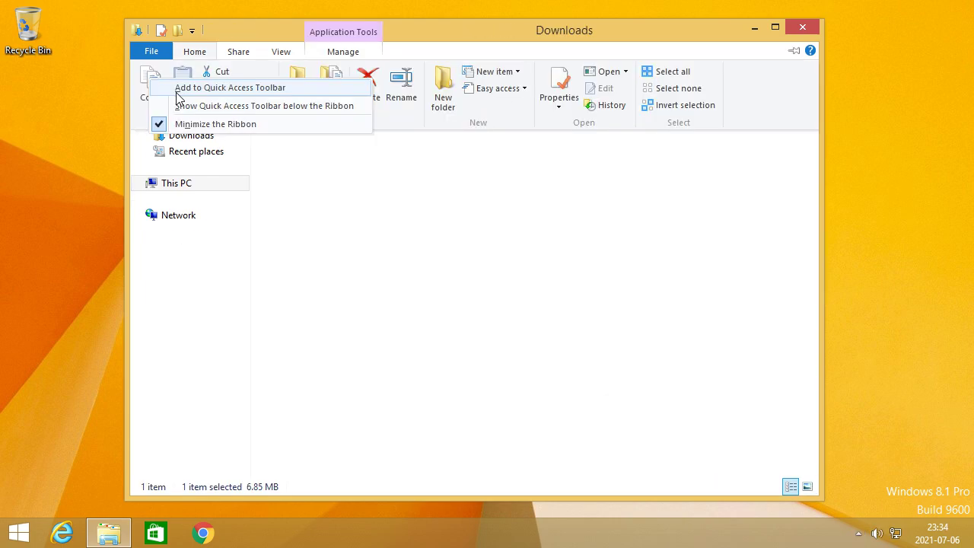
- Add the Delete command to File Explorer's Quick Access Toolbar
left_click(191, 52)
left_click(191, 52)
right_click(198, 84)
right_click(388, 80)
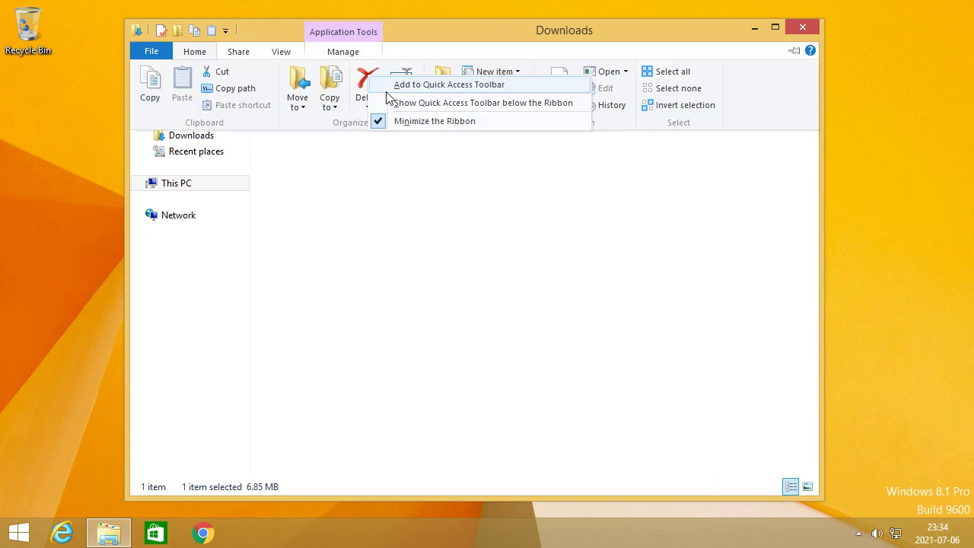
left_click(389, 87)
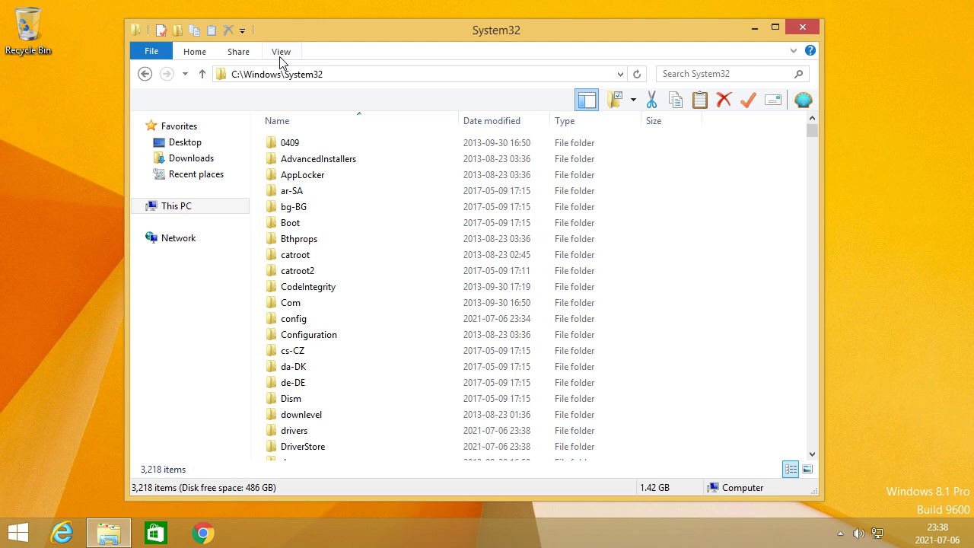
- Toggle the Classic Explorer Bar from View options and enable the Internet Explorer add-on
left_click(280, 52)
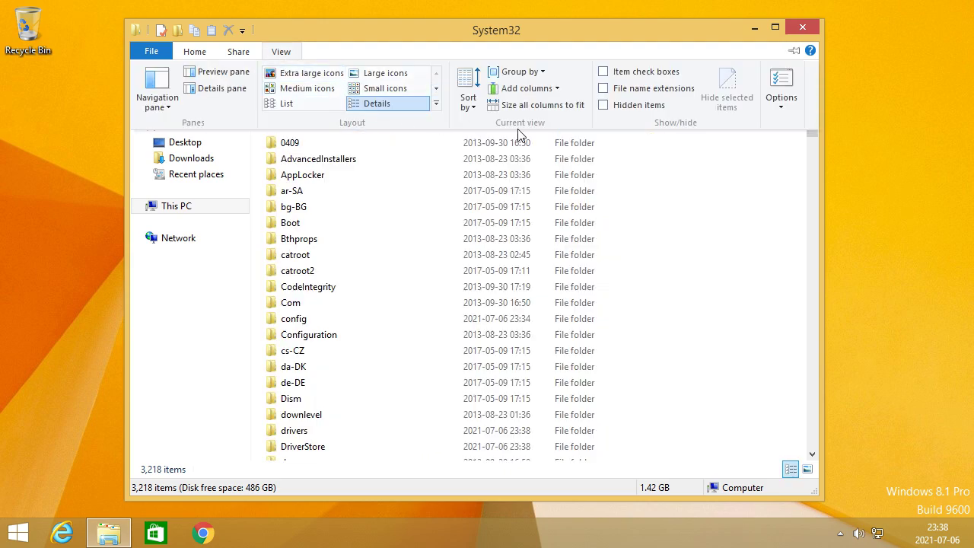
left_click(779, 107)
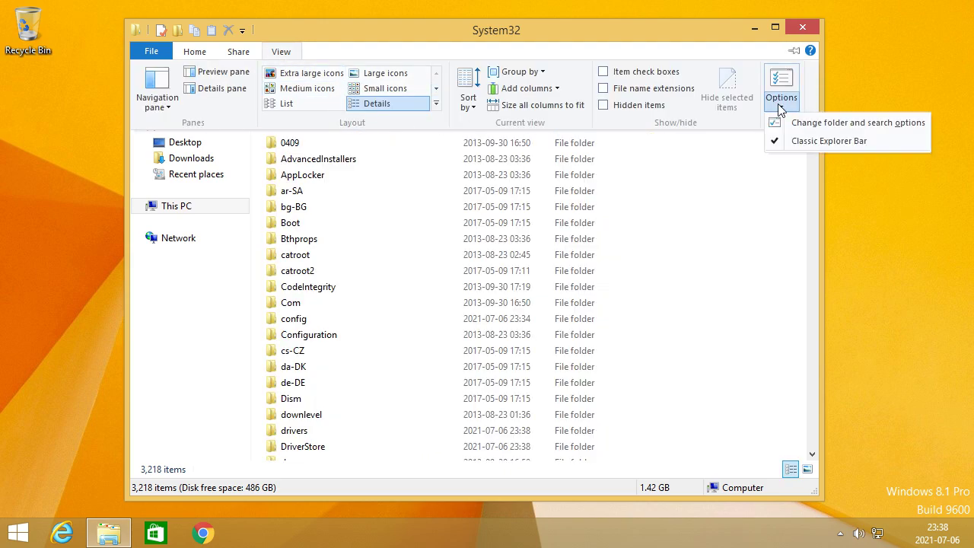
left_click(808, 143)
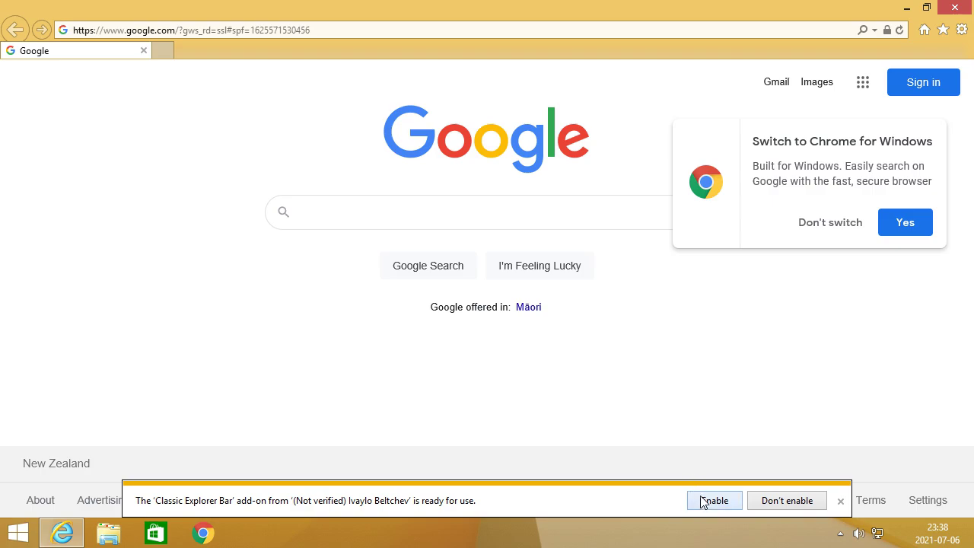
left_click(713, 501)
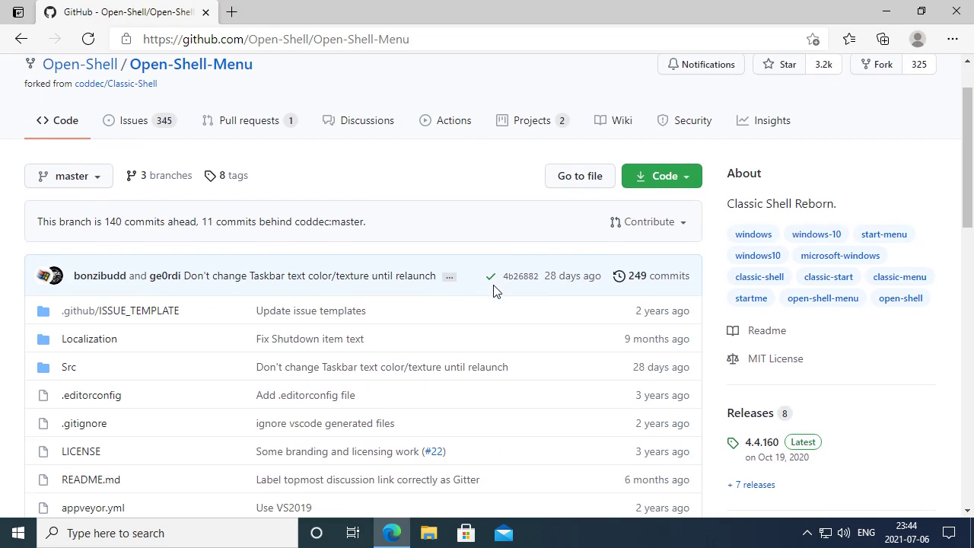
- Download OpenShellSetup_4_4_160.exe from the Open-Shell GitHub release Assets and run it
scroll(373, 274, "down", 15)
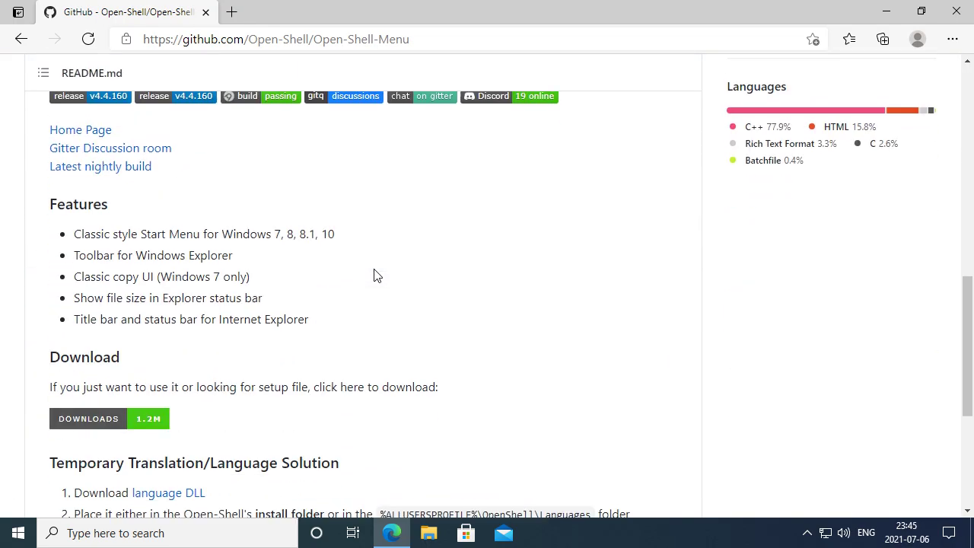
left_click(101, 286)
scroll(300, 263, "down", 5)
left_click(296, 243)
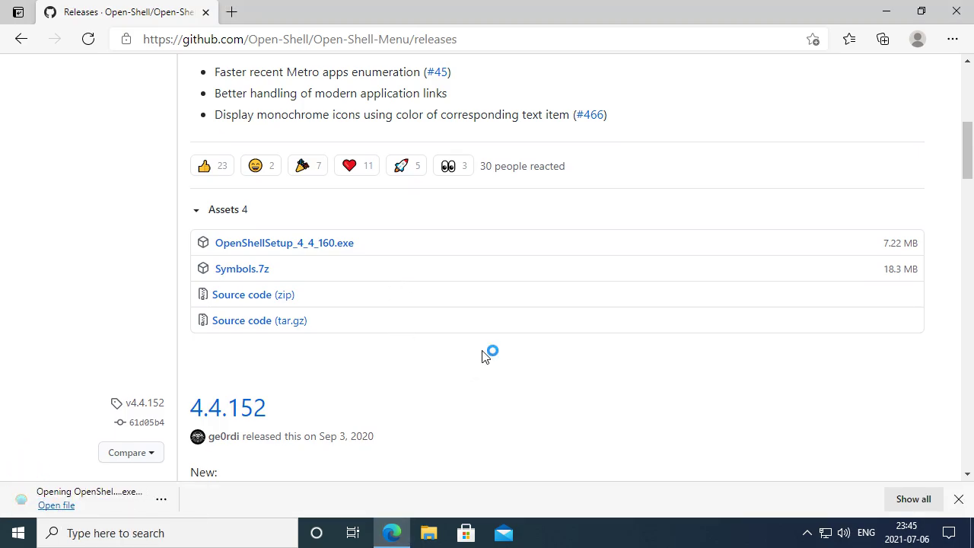
left_click(561, 384)
- Install Open-Shell with the default features, approving UAC and finishing the wizard
left_click(564, 385)
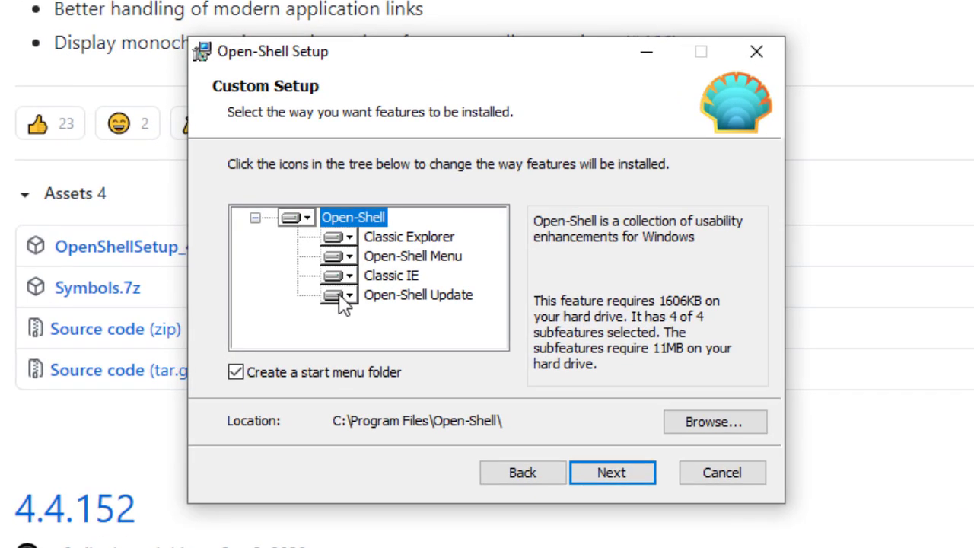
left_click(339, 296)
left_click(342, 299)
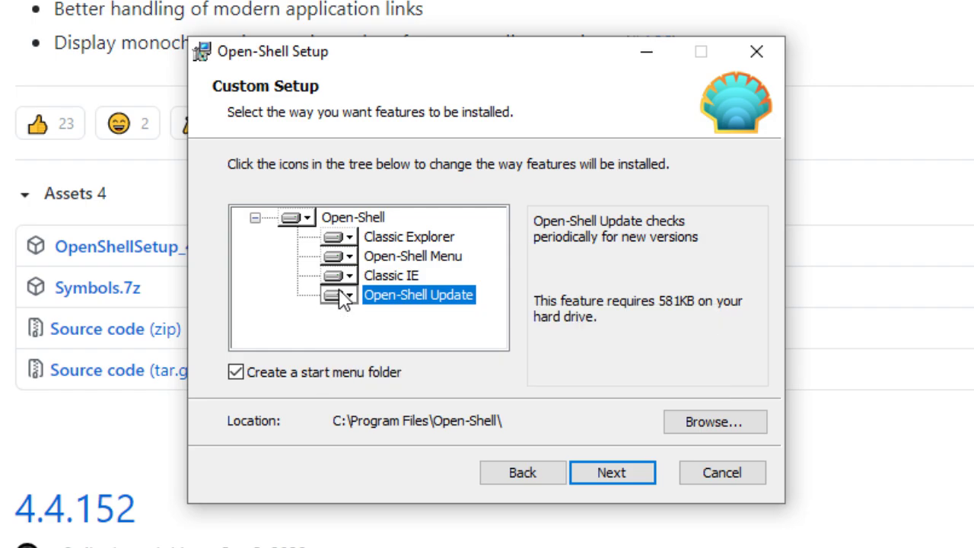
left_click(587, 477)
left_click(550, 386)
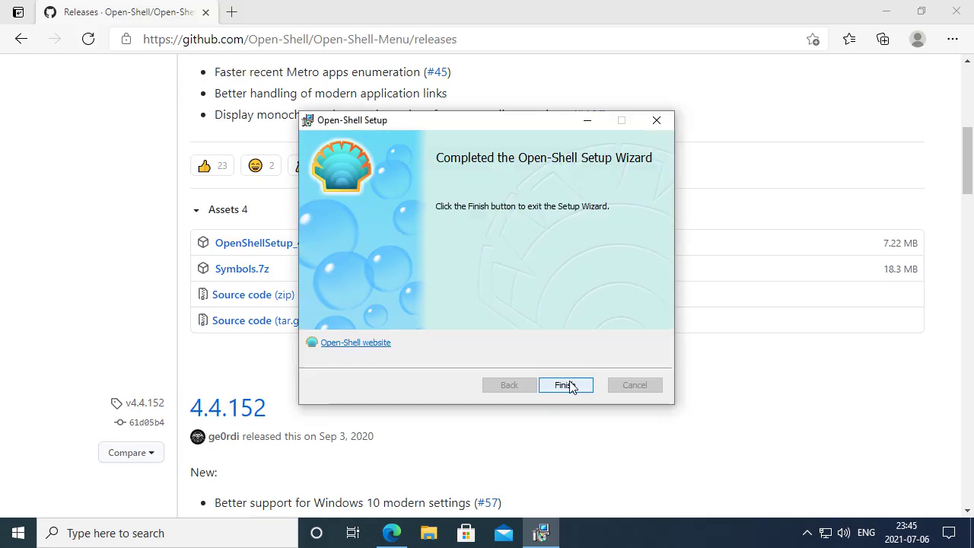
left_click(568, 383)
left_click(18, 533)
- Switch the Start menu to Classic style and replace the Start button
left_click(106, 469)
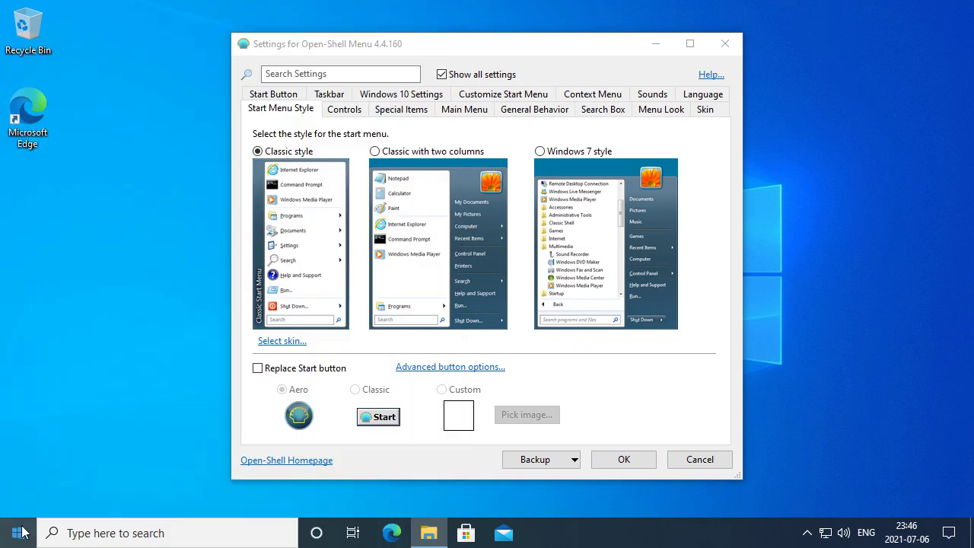
left_click(19, 533)
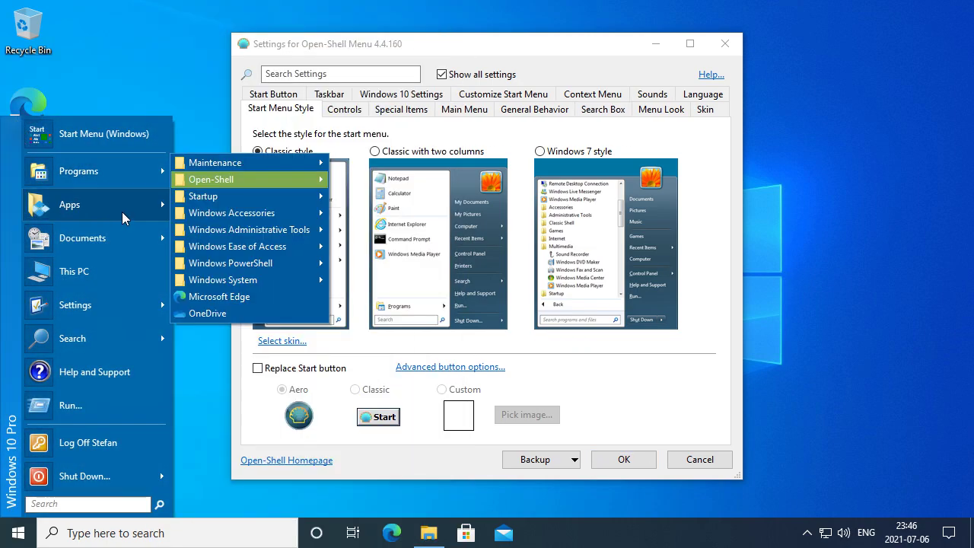
mouse_move(122, 220)
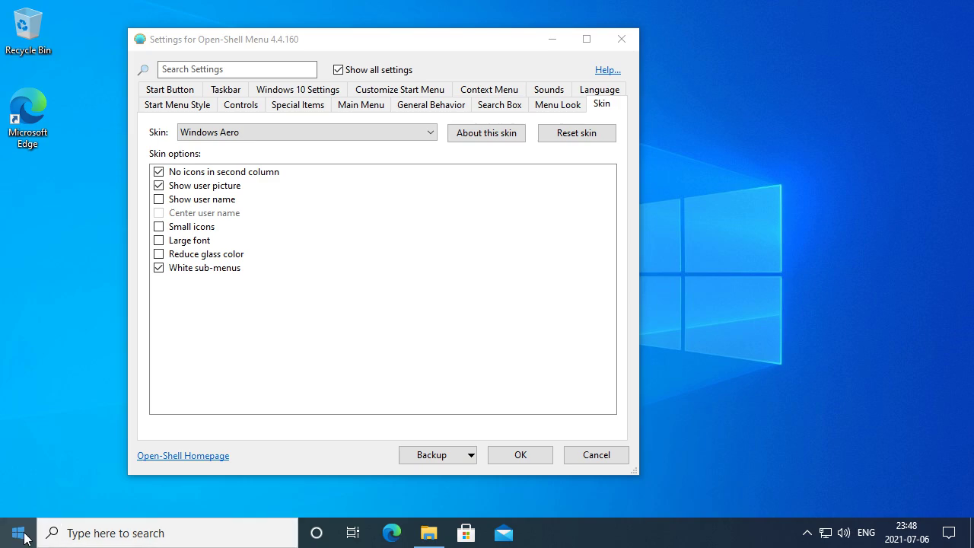
left_click(18, 532)
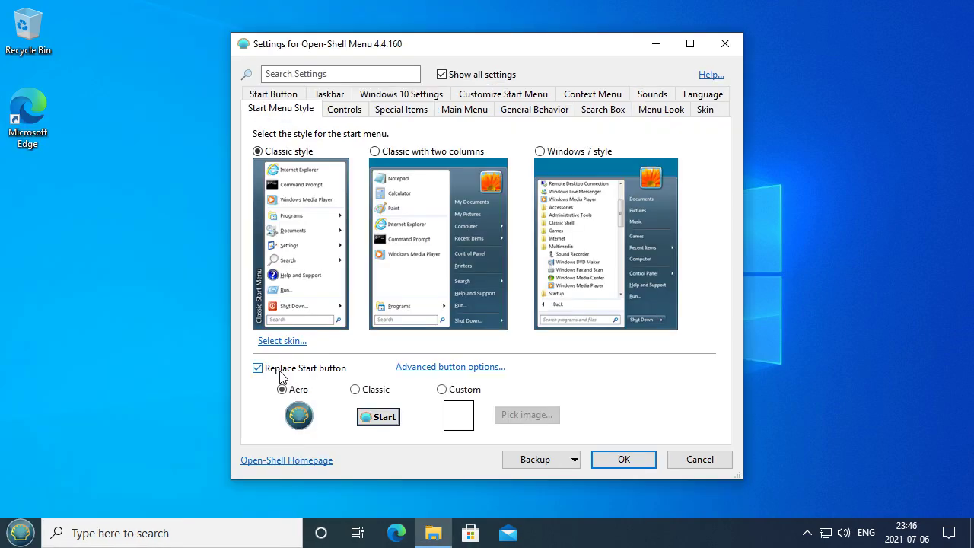
left_click(356, 389)
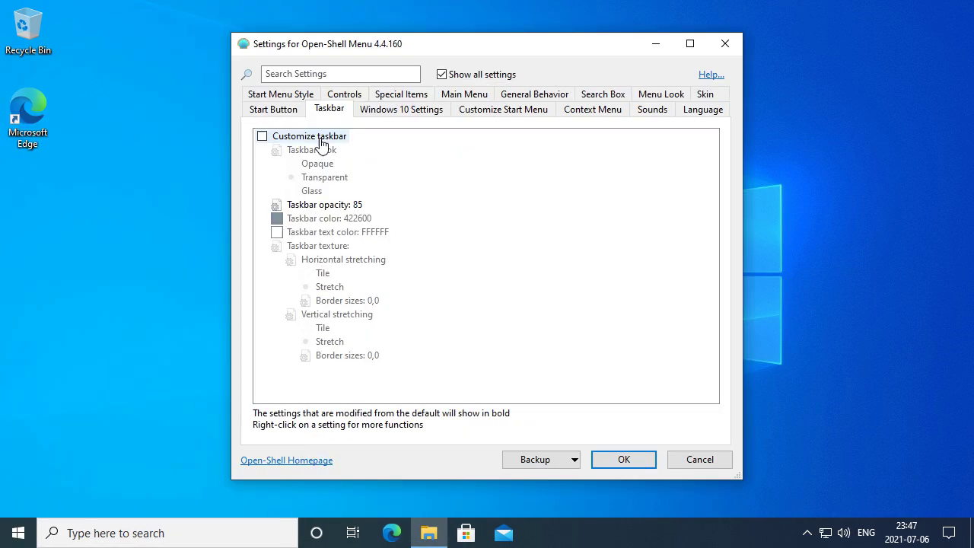
- Customize the taskbar as Transparent and disable breadcrumbs in Classic Explorer's Title Bar settings
left_click(261, 135)
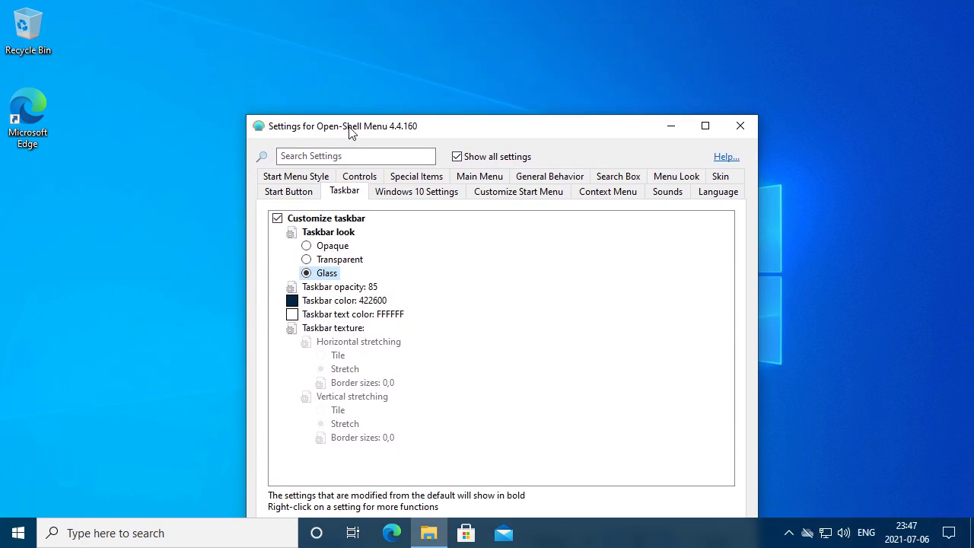
left_click_drag(351, 131, 351, 124)
left_click(342, 253)
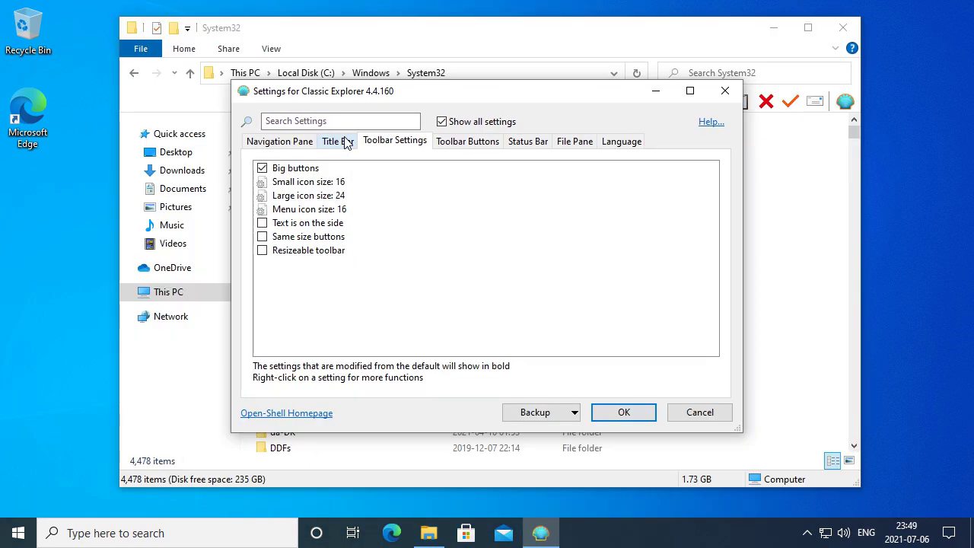
left_click(334, 143)
left_click(320, 169)
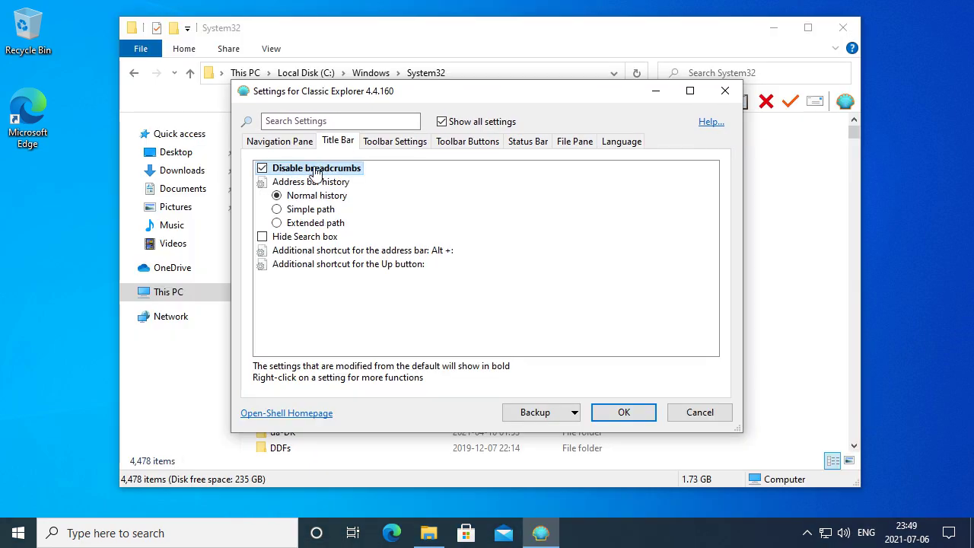
- Close Classic Explorer settings and check that File Explorer's view options show Classic Explorer Bar enabled
key("Return")
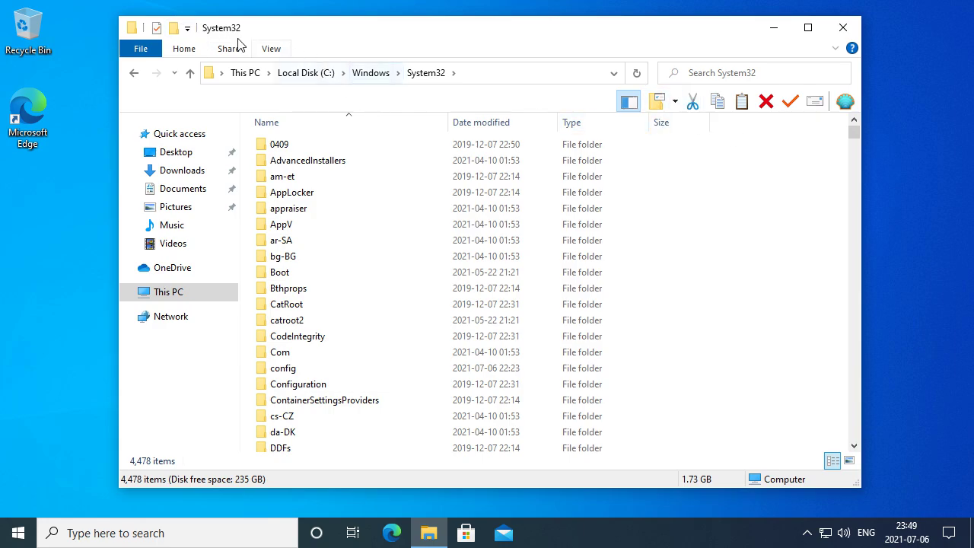
left_click(267, 50)
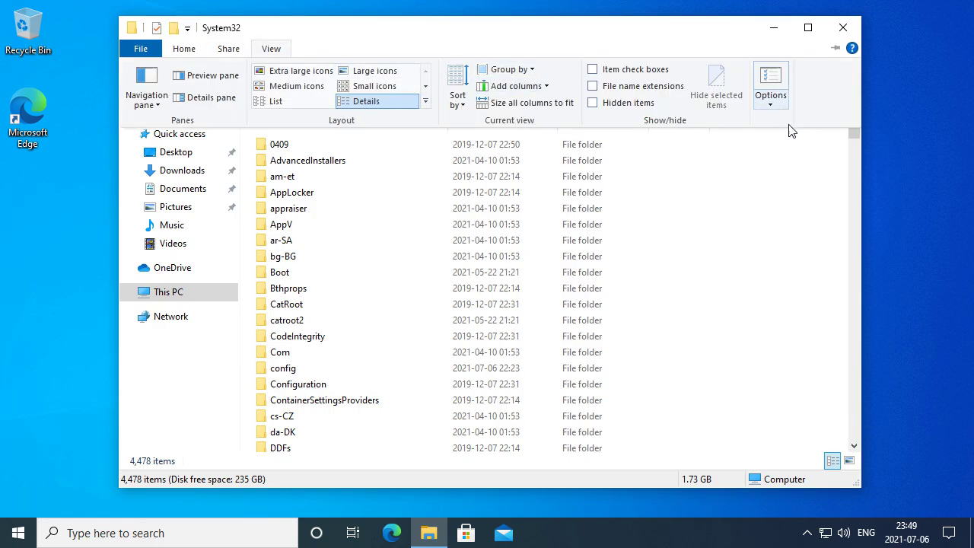
left_click(771, 97)
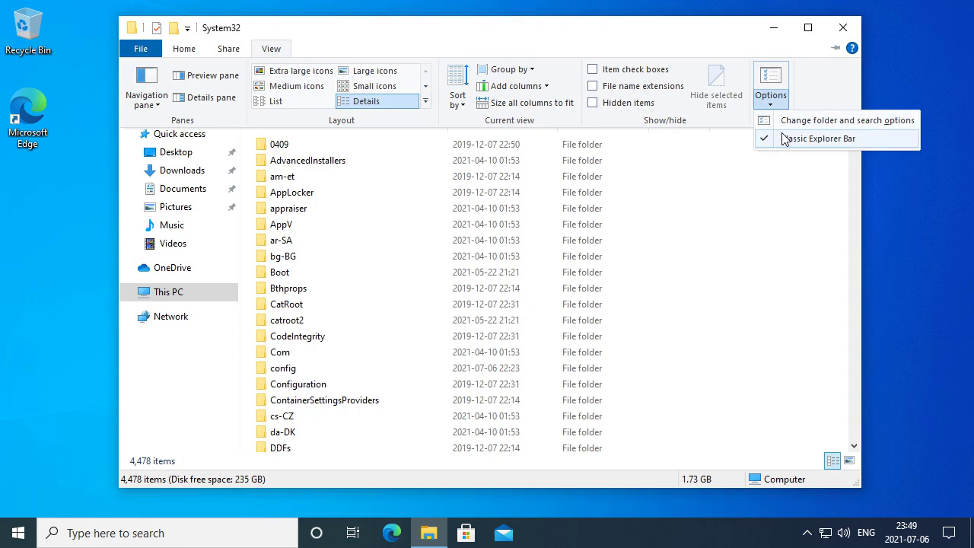